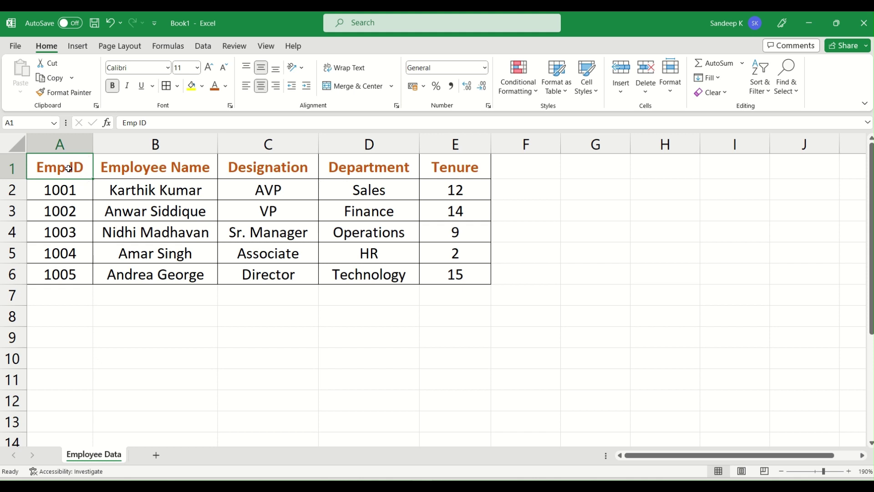
Review the Emp ID, Employee Name, Designation, Department and Tenure columns by selecting each in turn
left_click(64, 144)
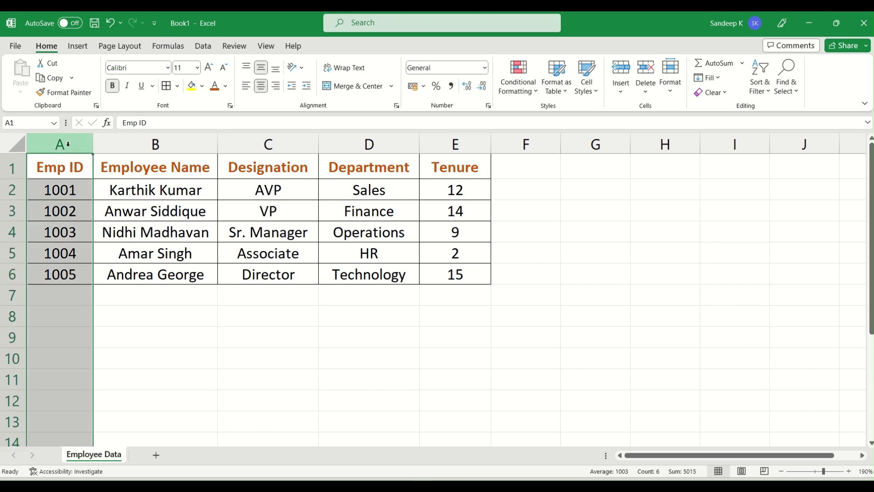
left_click(176, 144)
left_click(255, 144)
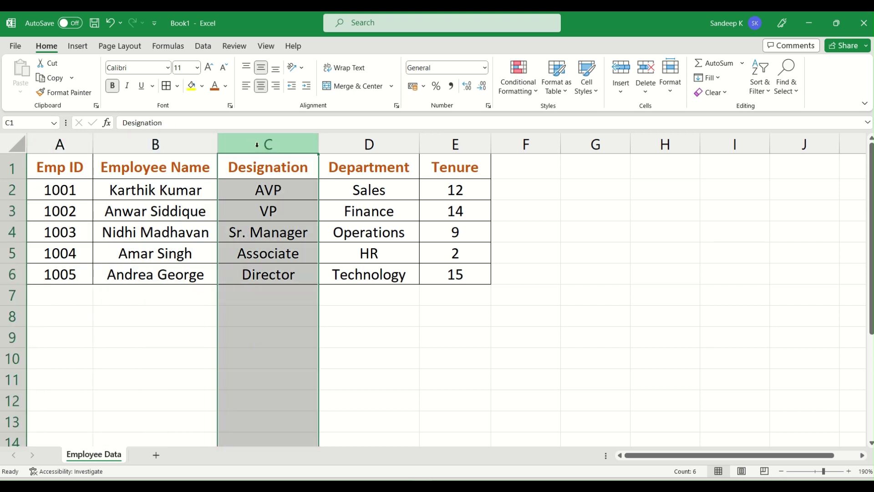
left_click(381, 143)
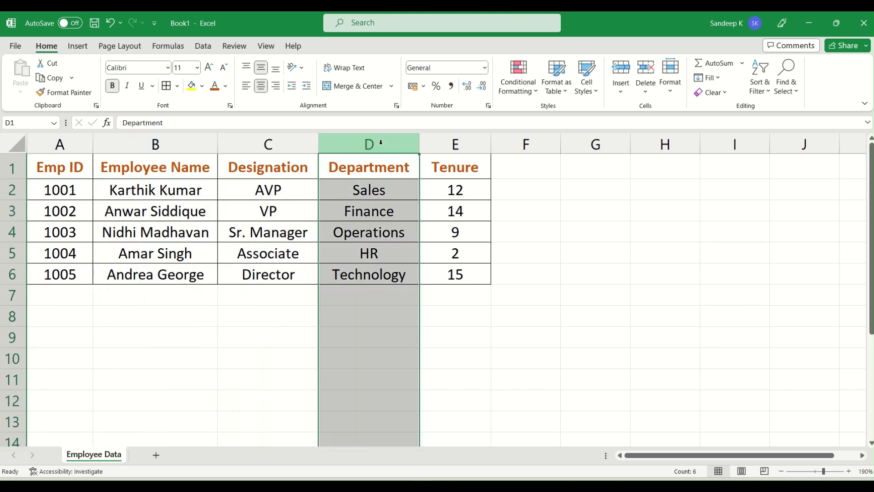
left_click(462, 142)
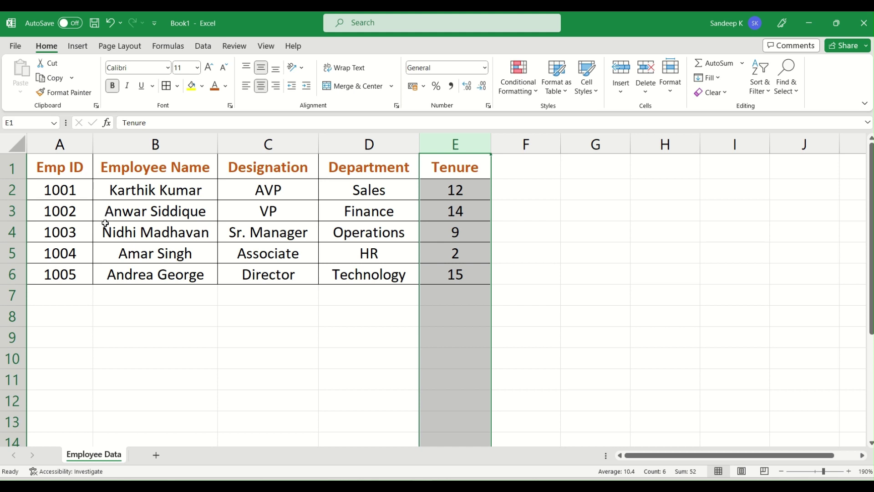
Examine individual ID, name, designation and department cells in the employee rows
left_click(155, 219)
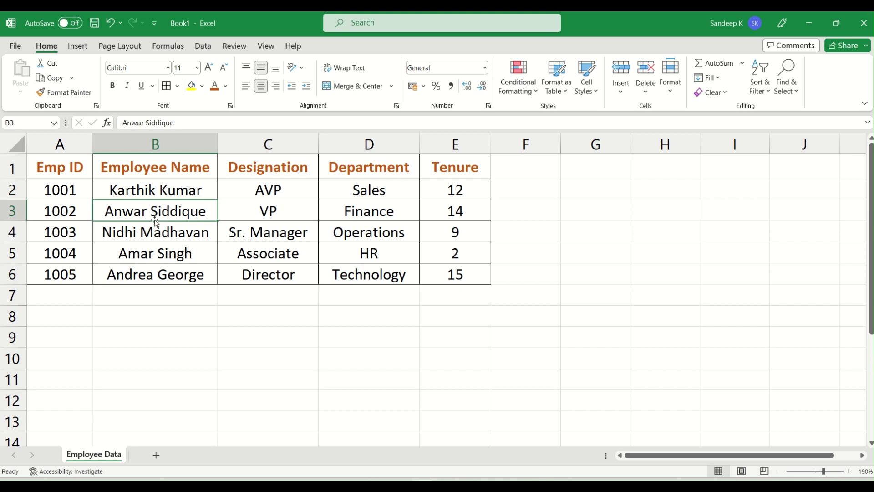
left_click(68, 195)
left_click(155, 195)
left_click(283, 194)
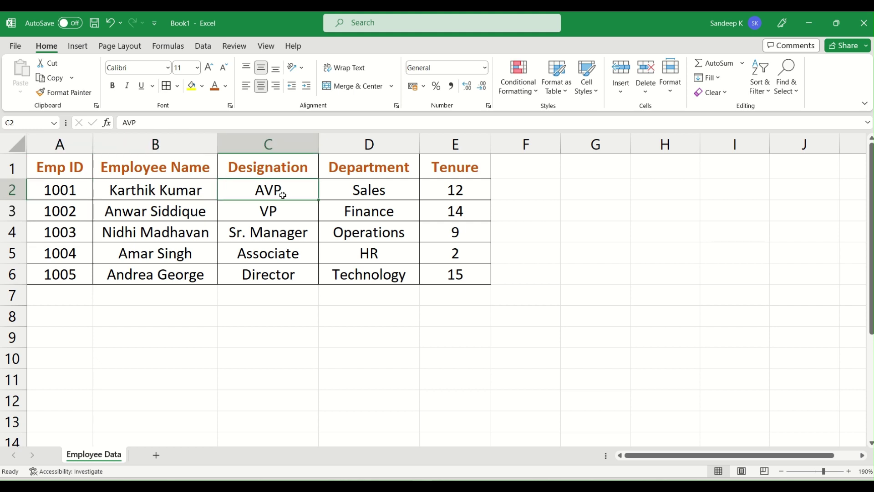
left_click(378, 199)
left_click(246, 237)
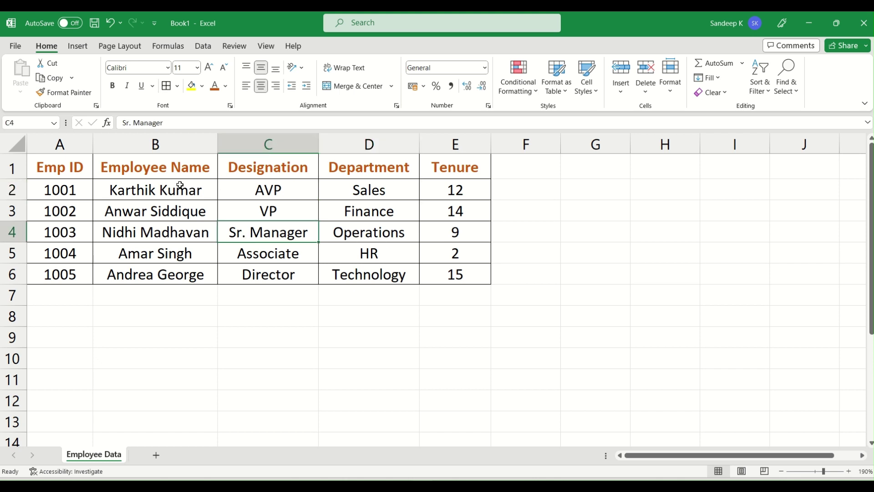
left_click(176, 206)
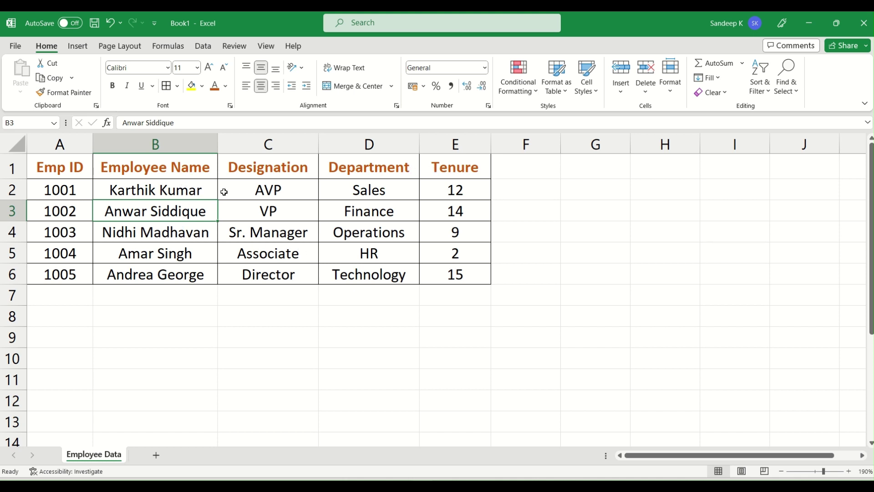
Cut the Employee Name header from B1 and paste it into G1
left_click(163, 170)
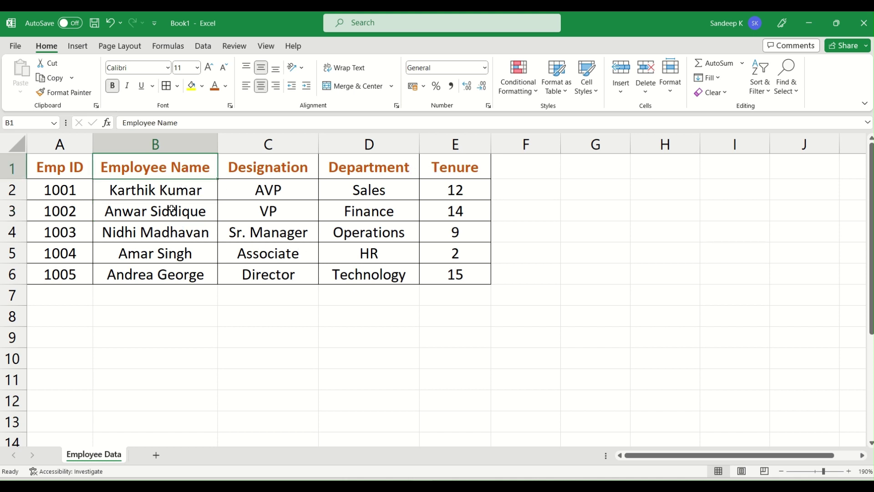
key("ctrl+space")
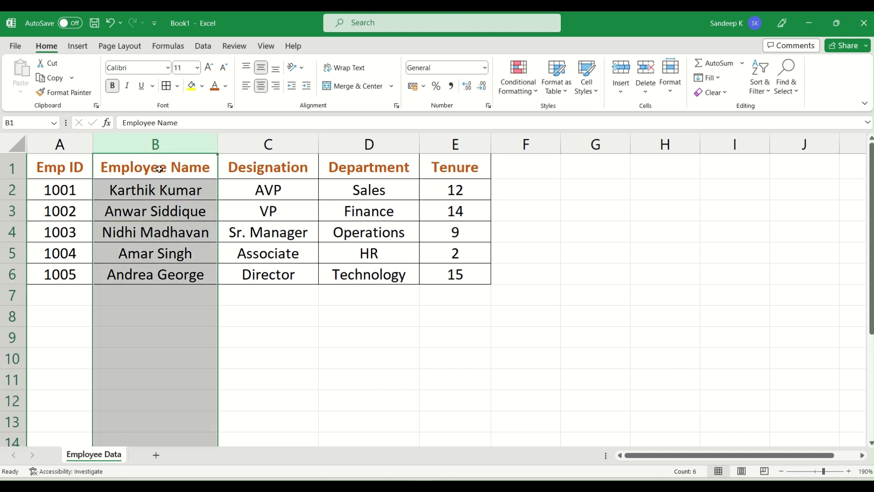
left_click(158, 167)
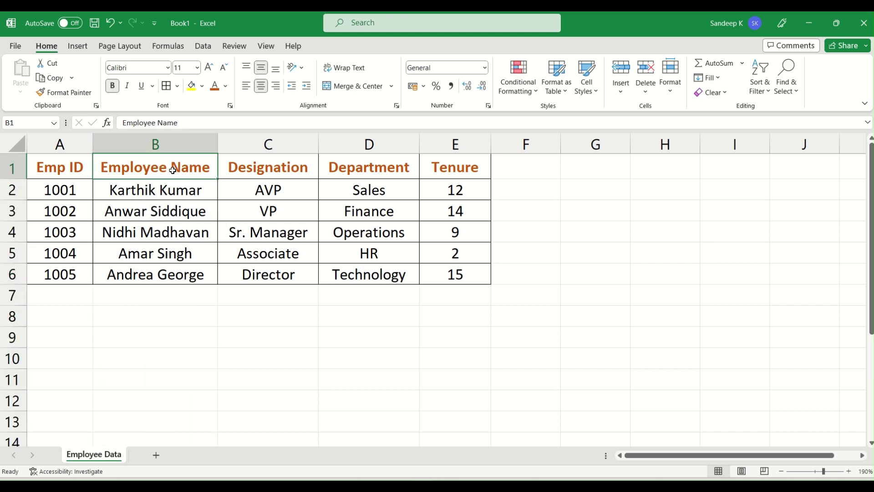
left_click(51, 68)
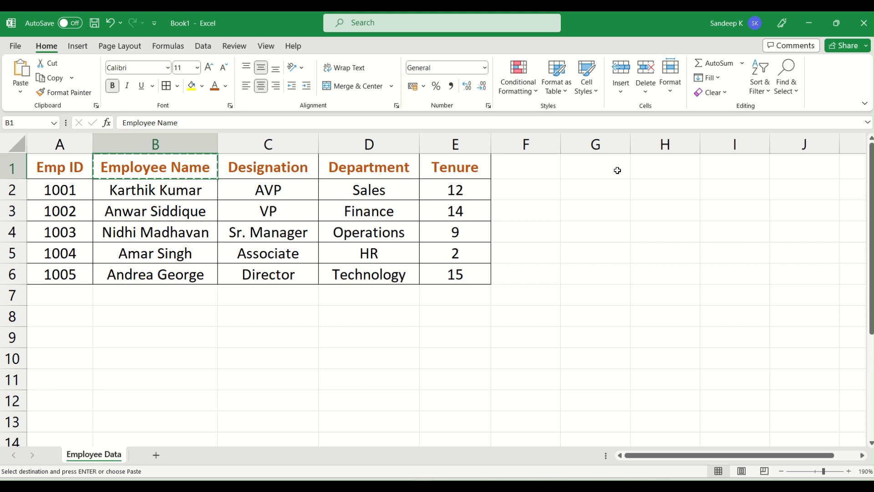
left_click(601, 169)
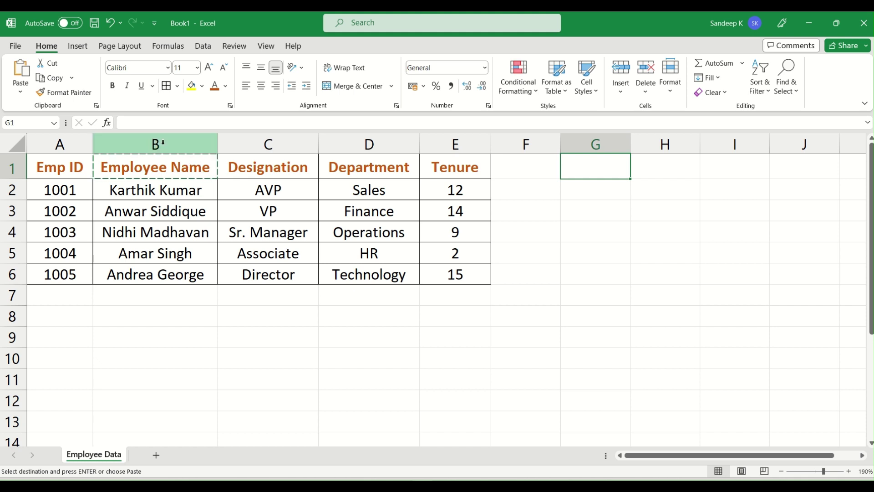
left_click(20, 72)
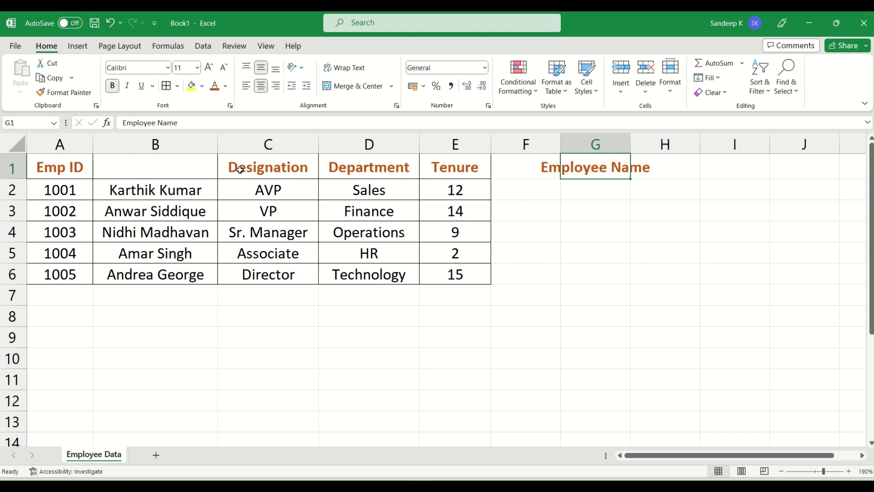
Widen column G so the header in G1 fits inside its cell
left_click(150, 166)
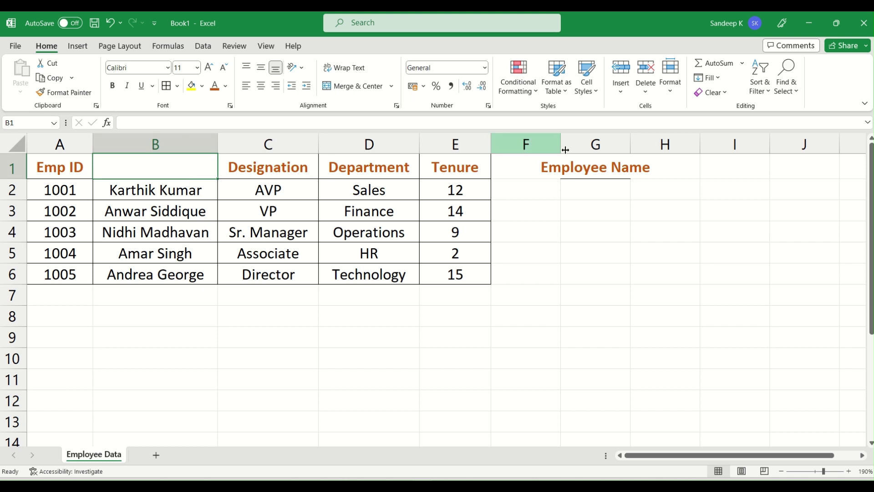
left_click(616, 160)
left_click_drag(631, 144, 677, 144)
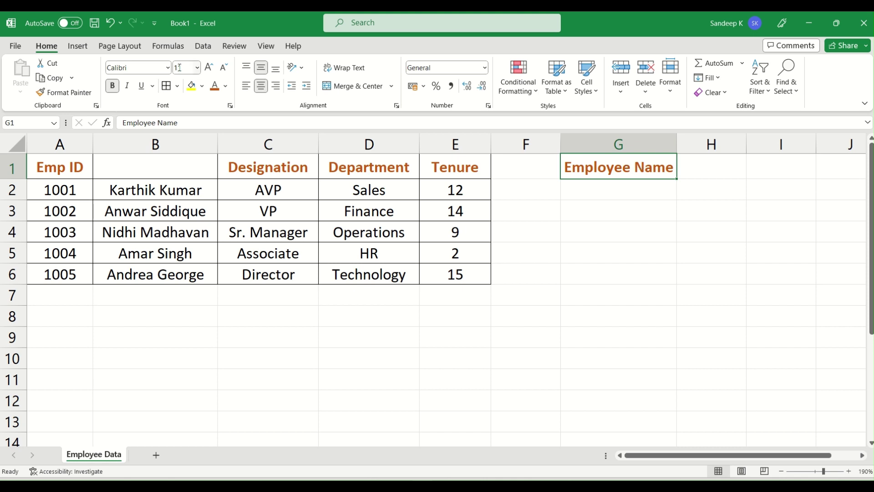
Undo the widening of column G and the header move, and cancel the pending cut of B1
left_click(110, 28)
left_click(110, 28)
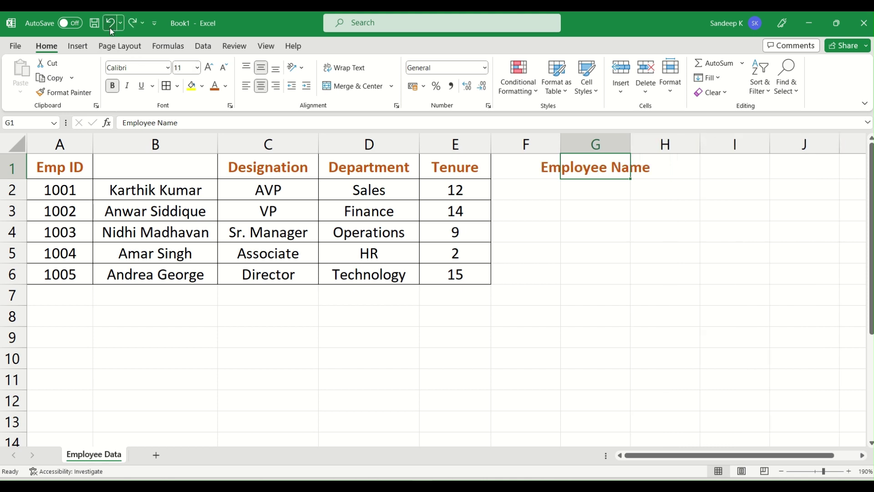
left_click(111, 28)
left_click(142, 204)
left_click(142, 169)
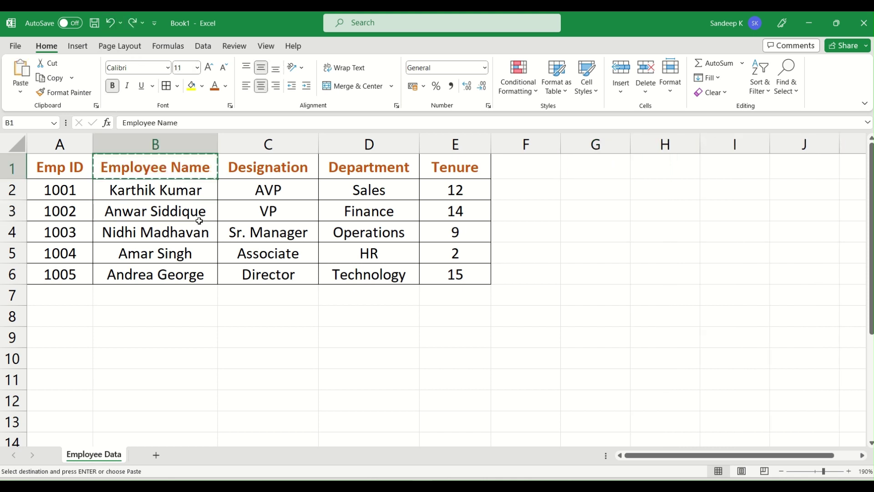
key("Escape")
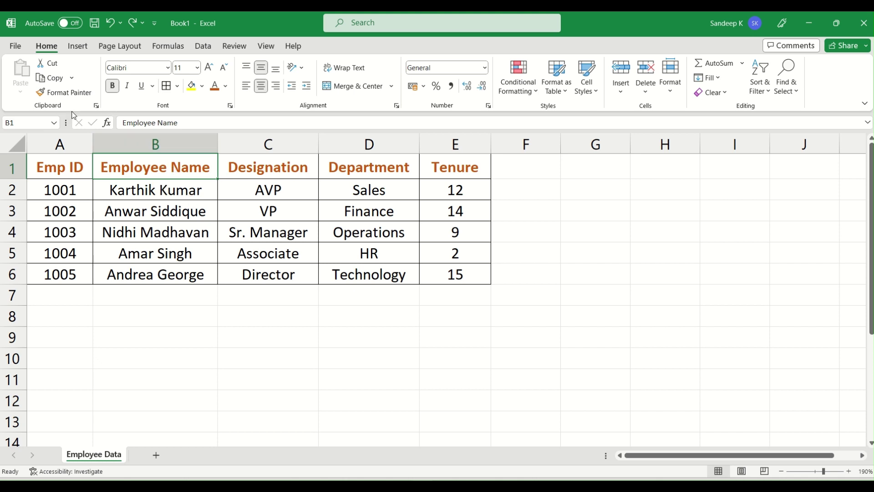
Copy the Employee Name header from B1 to G1 and widen column G to fit it
left_click(50, 78)
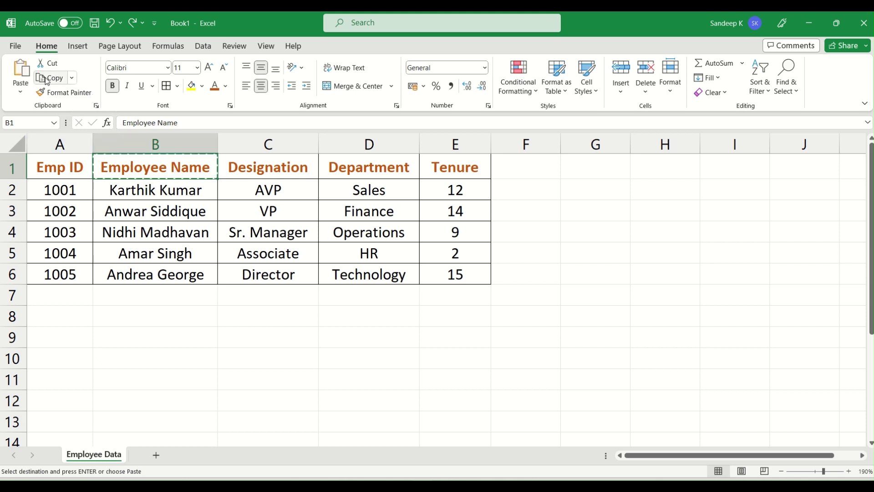
left_click(591, 164)
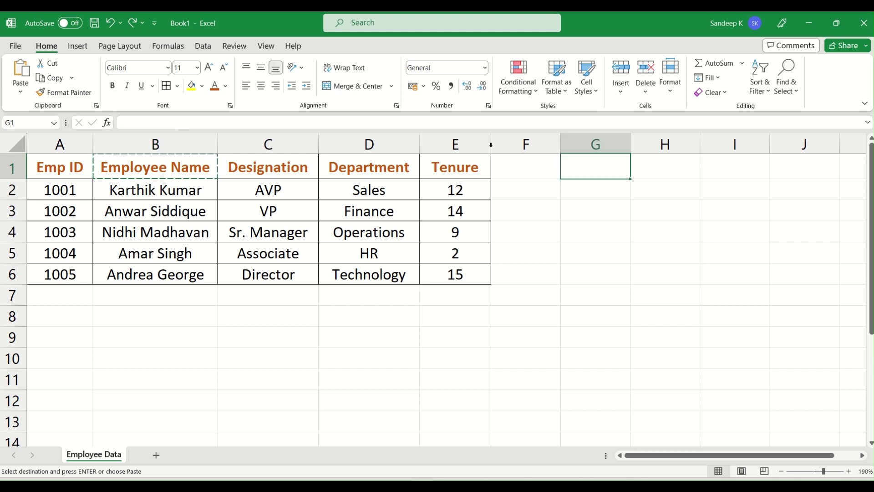
left_click(7, 72)
left_click(591, 197)
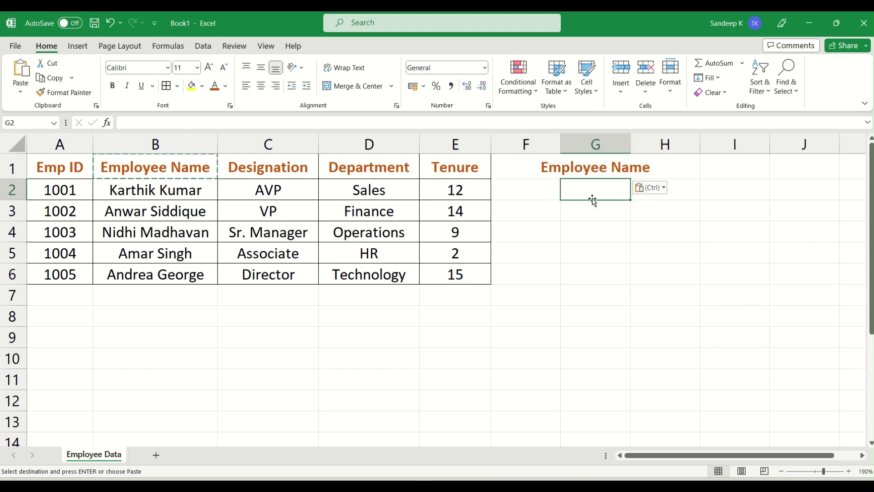
left_click(155, 174)
key("Escape")
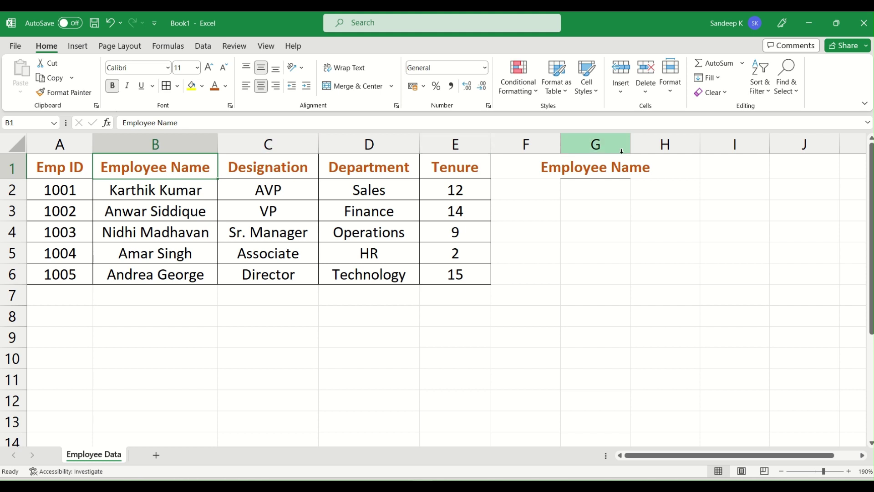
left_click(611, 168)
left_click_drag(631, 145, 674, 146)
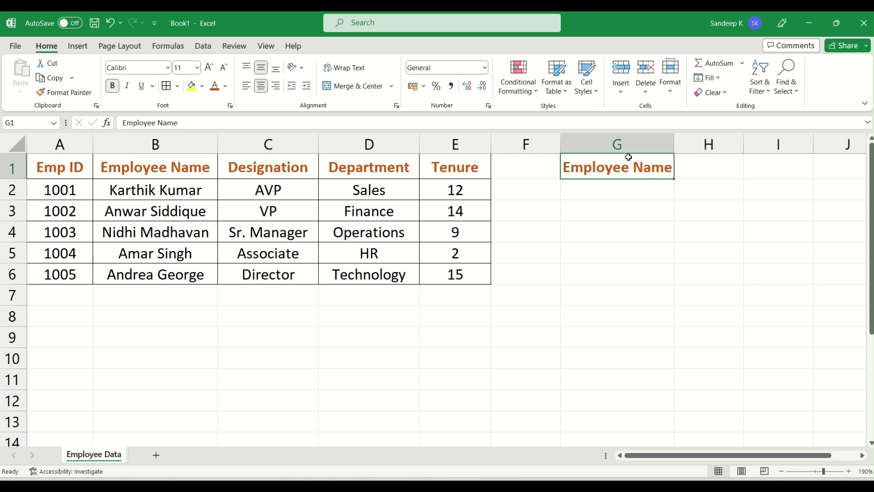
Undo the column G widening and the pasted header copy, and return to cell B1
key("ctrl+z")
key("ctrl+z")
left_click(118, 162)
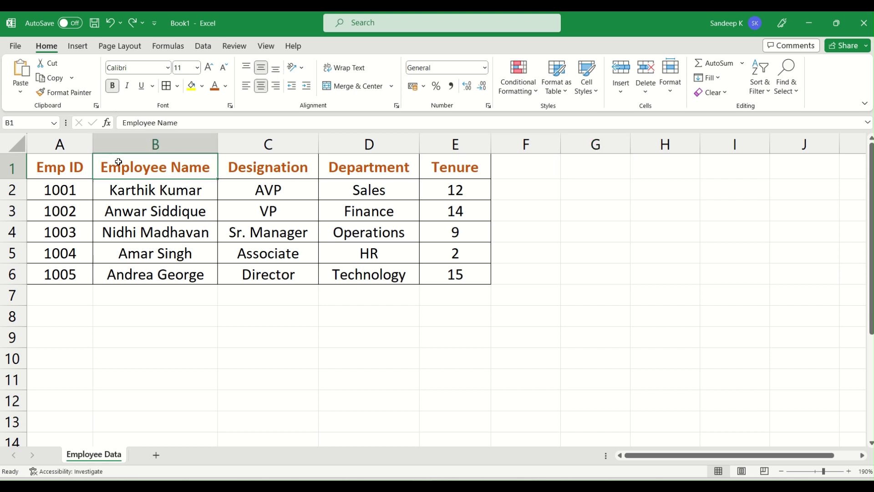
Cut the Employee Name range B1:B6, paste it at G1, and widen column G to fit the names
left_click_drag(137, 165, 155, 277)
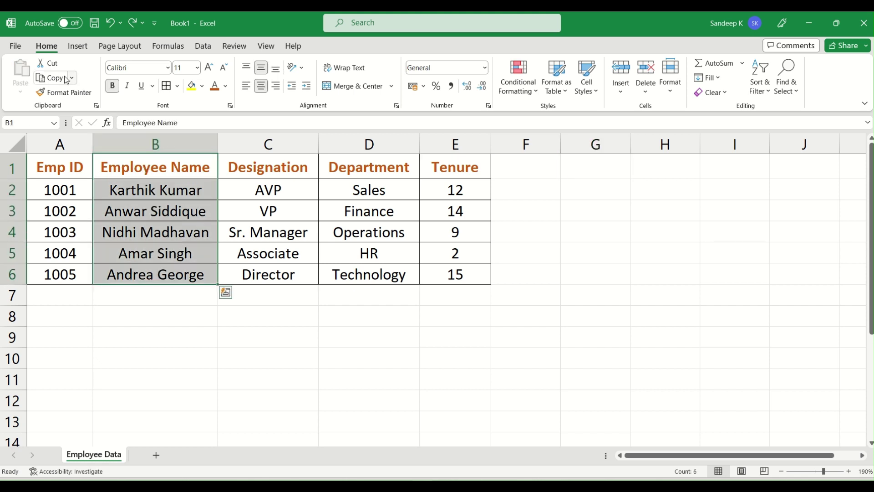
left_click(51, 77)
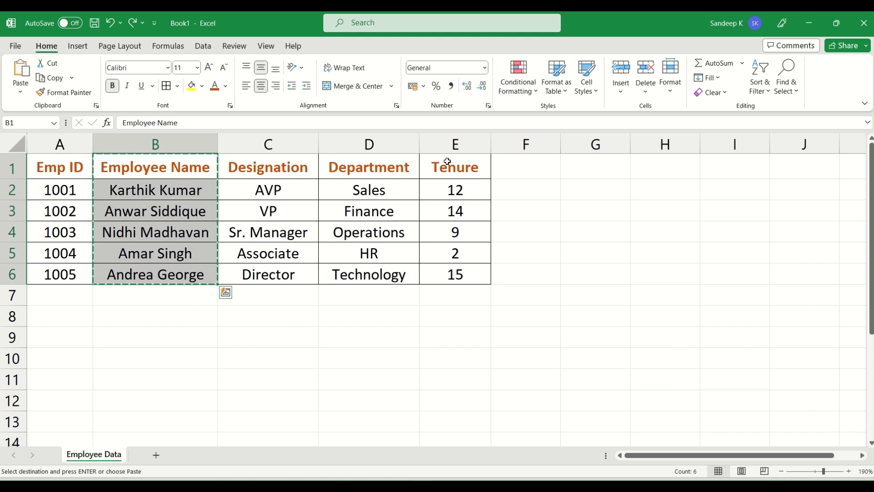
left_click(594, 163)
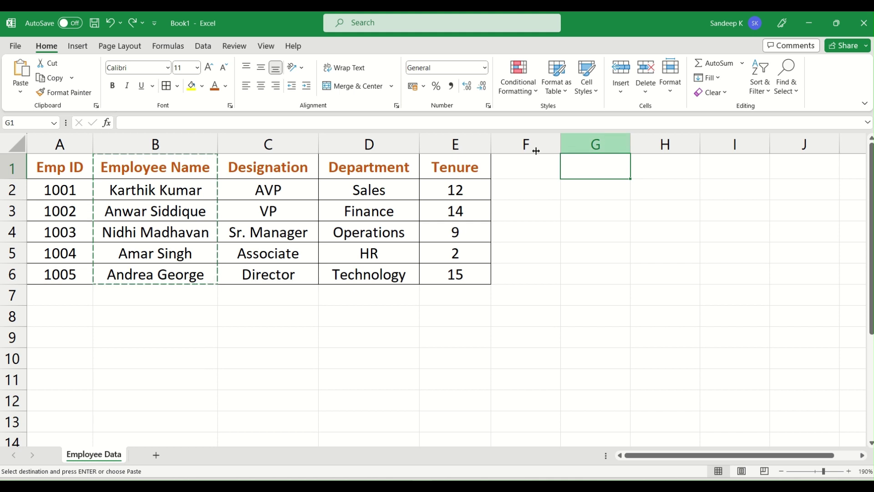
left_click(19, 74)
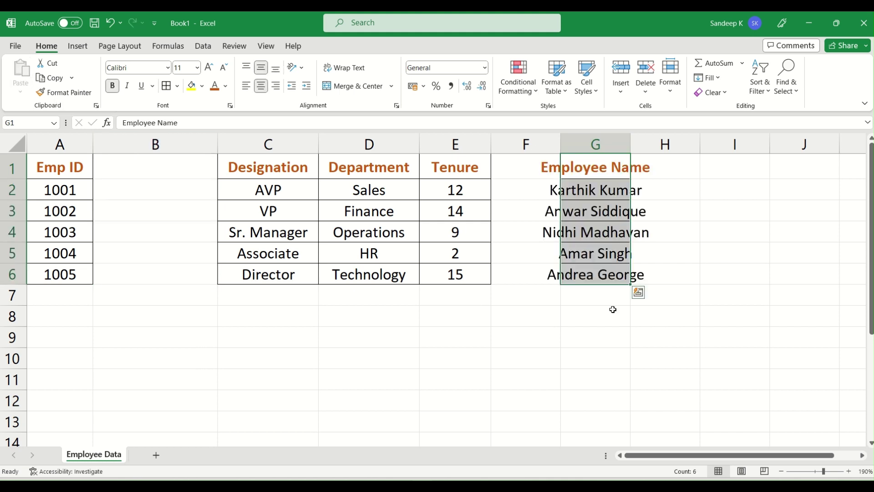
left_click(613, 309)
left_click_drag(631, 144, 685, 144)
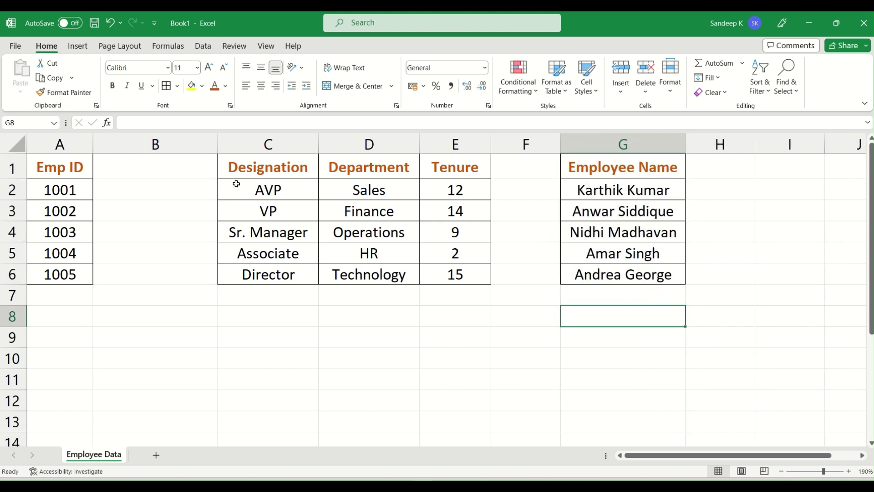
Compare column B with the relocated Employee Name data in column G
left_click(185, 144)
left_click(615, 165)
key("ctrl+space")
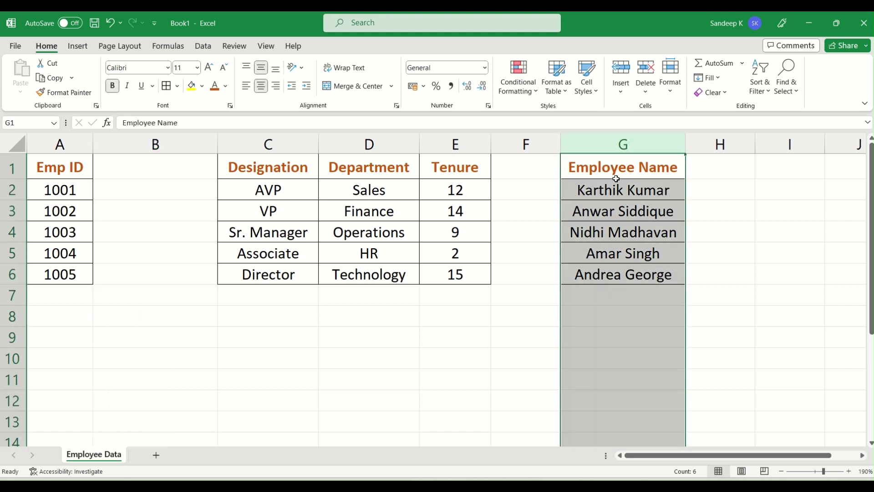
left_click(618, 196)
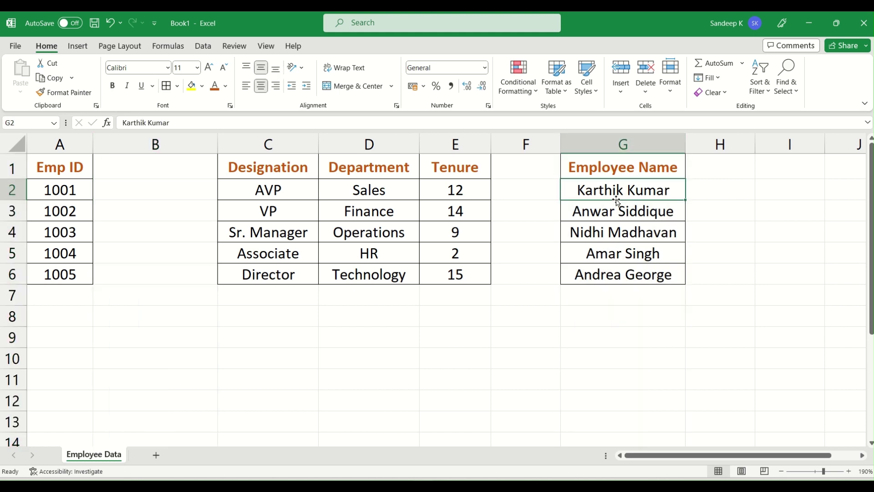
Undo the column G widening and the move of the B1:B6 range, and clear the selection
key("ctrl+z")
key("ctrl+z")
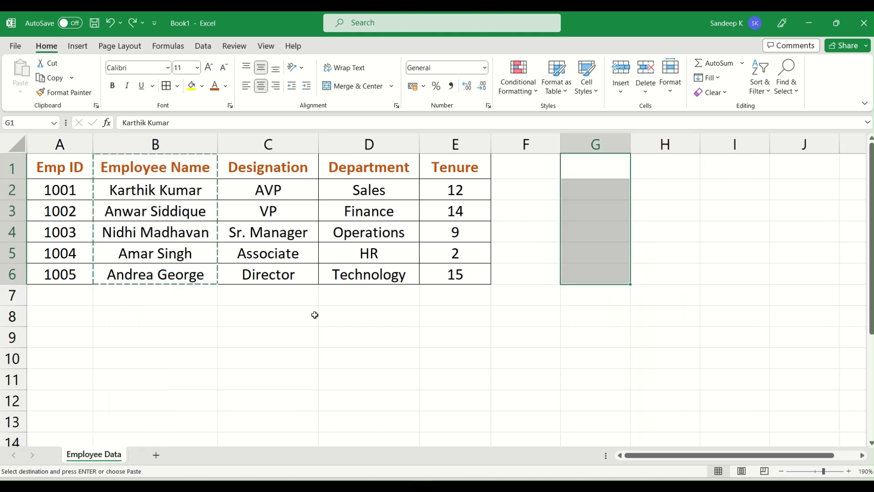
left_click(627, 320)
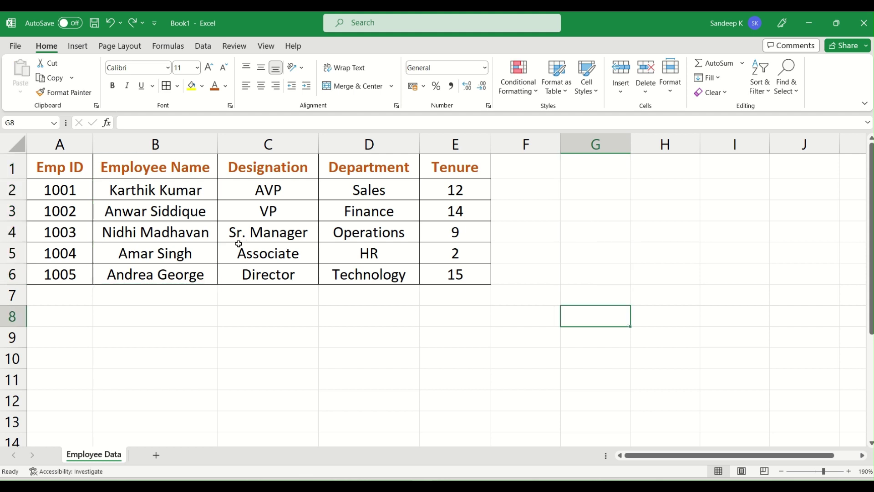
Copy the entire Employee Name column B and paste it into column G
left_click(184, 146)
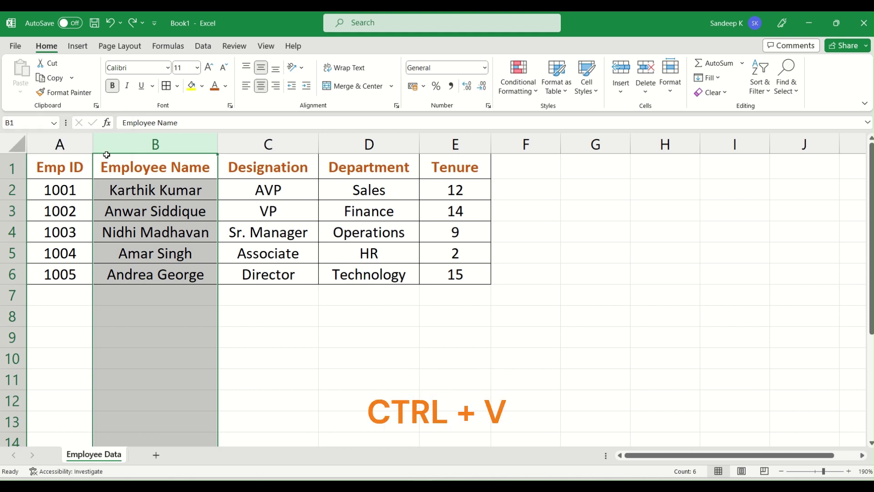
left_click(179, 191)
left_click(157, 143)
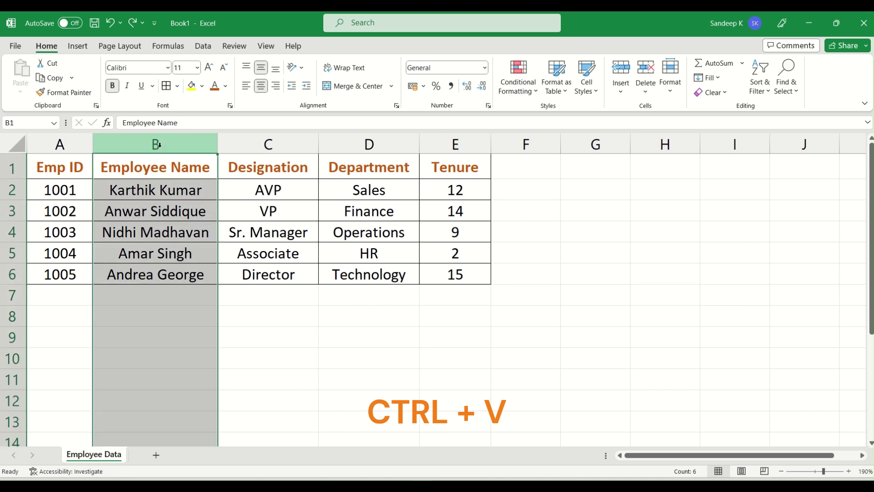
key("ctrl+c")
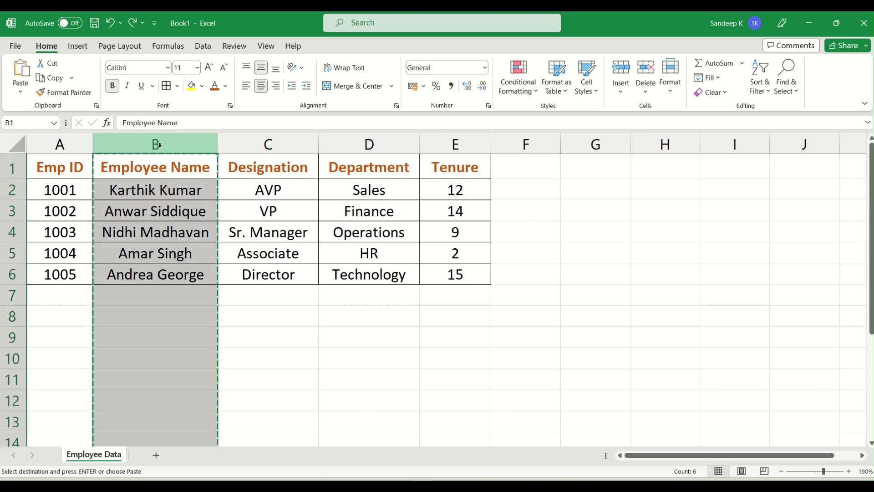
left_click(612, 144)
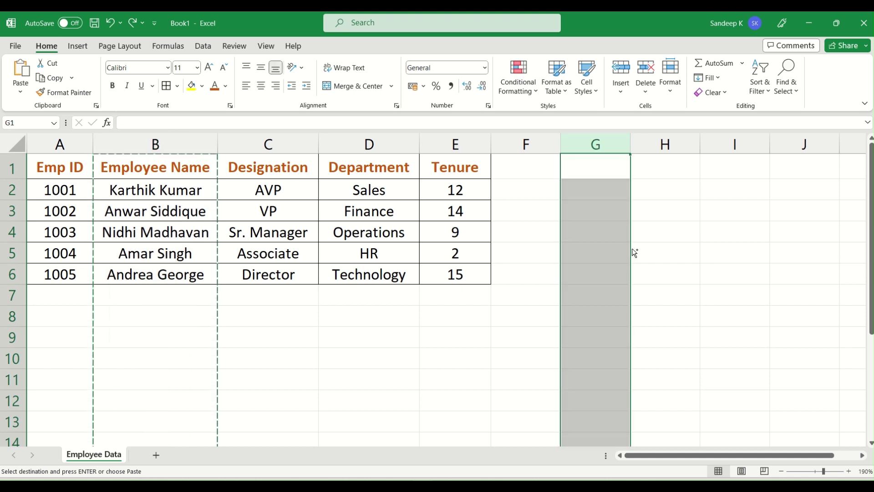
key("ctrl+v")
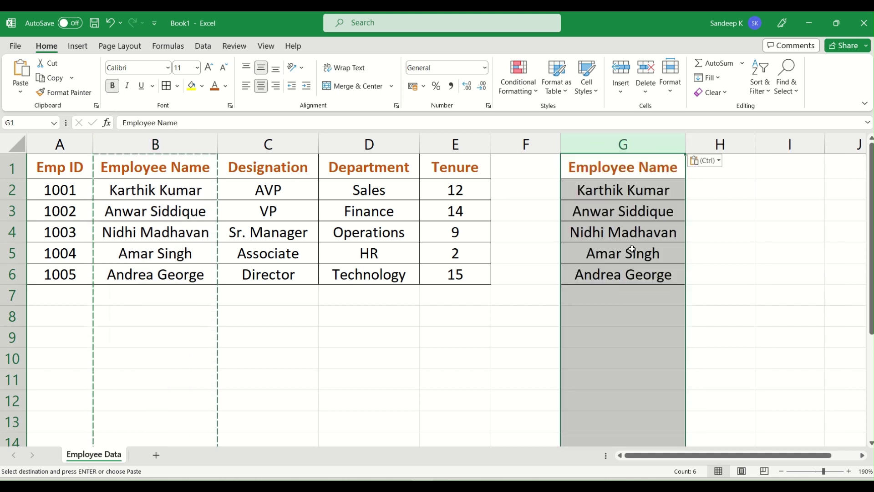
left_click(632, 259)
left_click(637, 169)
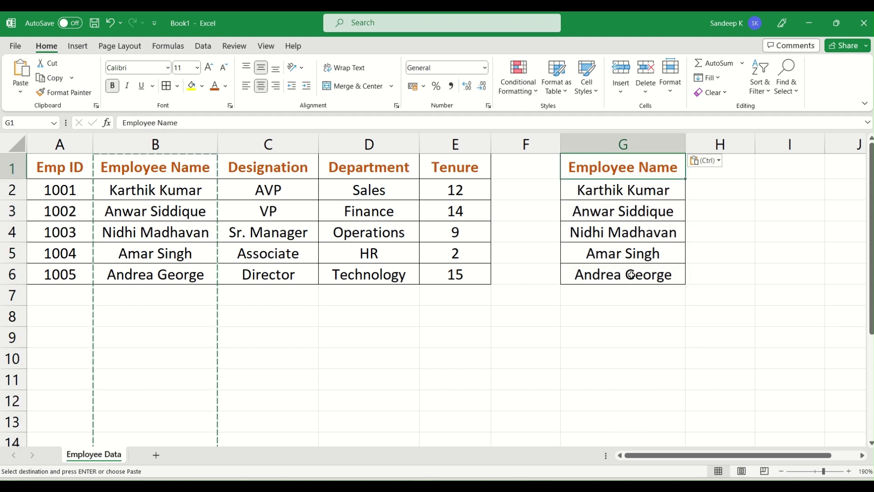
Undo the pasted Employee Name column in column G and cancel the active copy selection
key("ctrl+z")
scroll(634, 278, "up", 1)
left_click(199, 177)
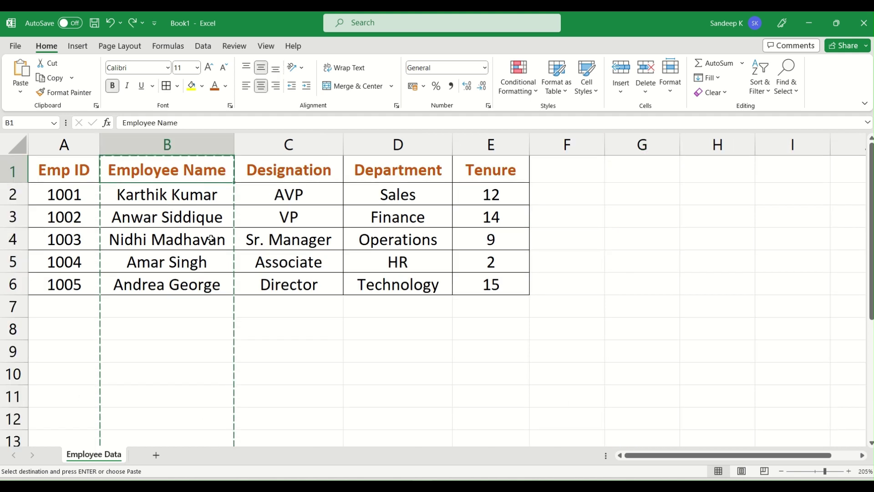
key("Escape")
left_click(211, 195)
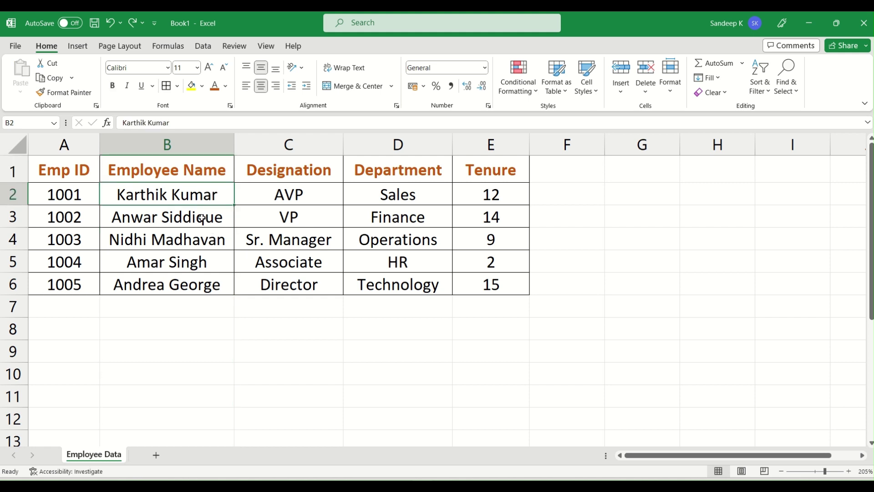
left_click(202, 219)
left_click(199, 244)
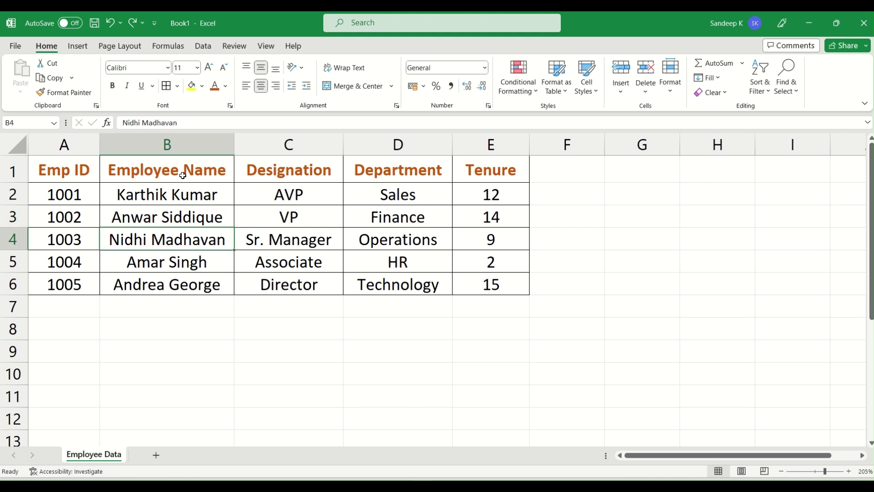
left_click_drag(179, 159, 180, 259)
left_click(179, 257)
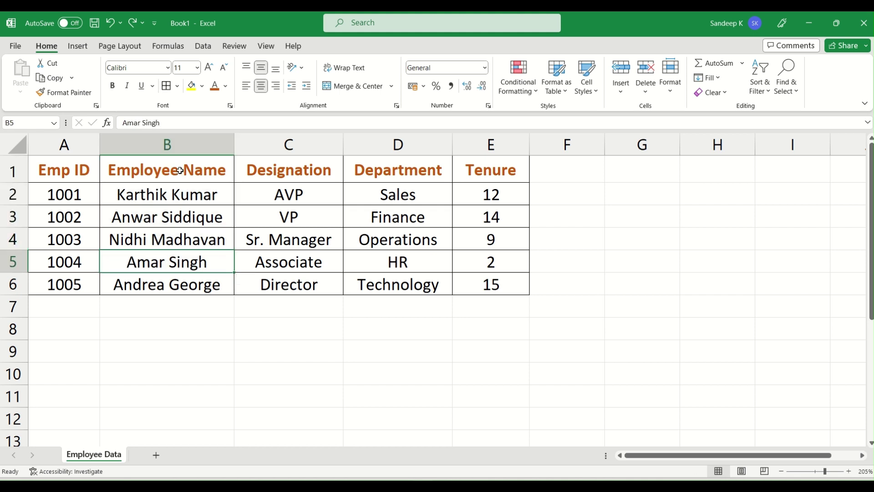
left_click(180, 142)
left_click(180, 235)
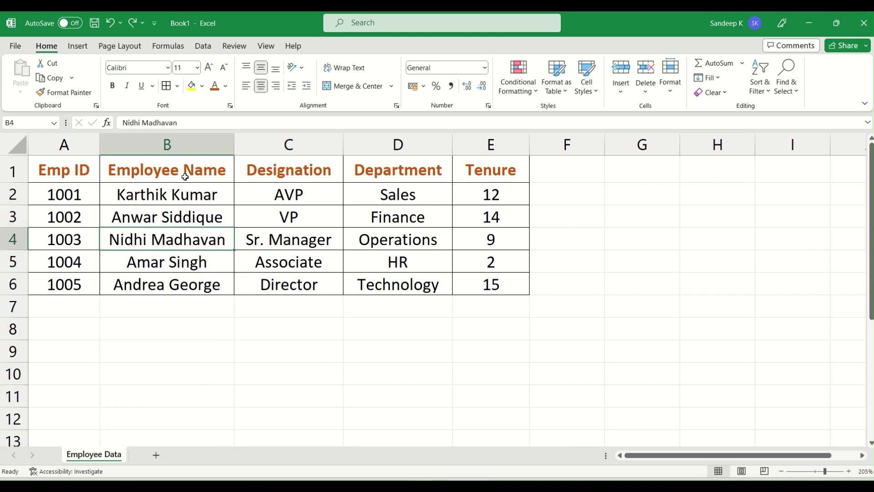
left_click(182, 218)
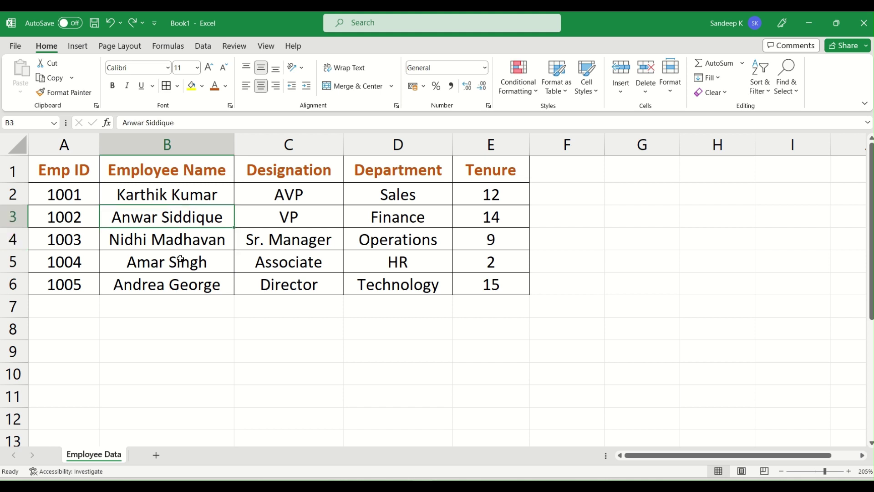
left_click(180, 259)
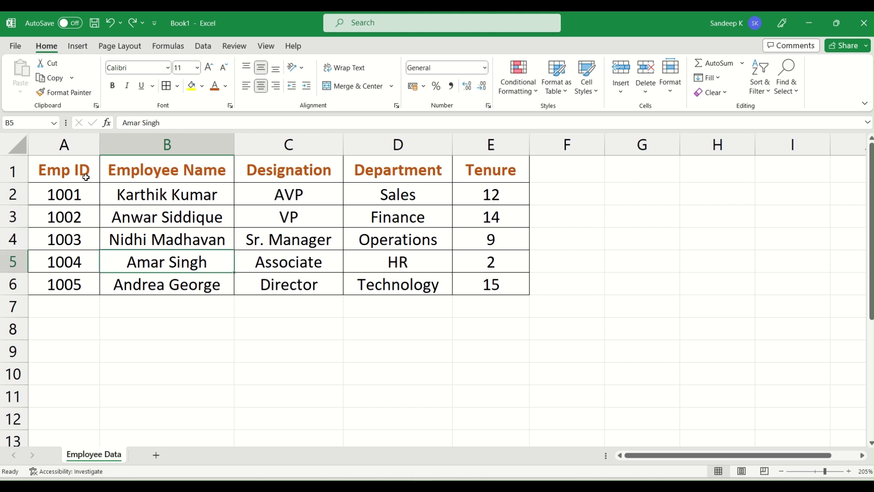
Select the whole employee table A1:E6 and move it down so that it starts at cell A7
left_click_drag(77, 172, 495, 285)
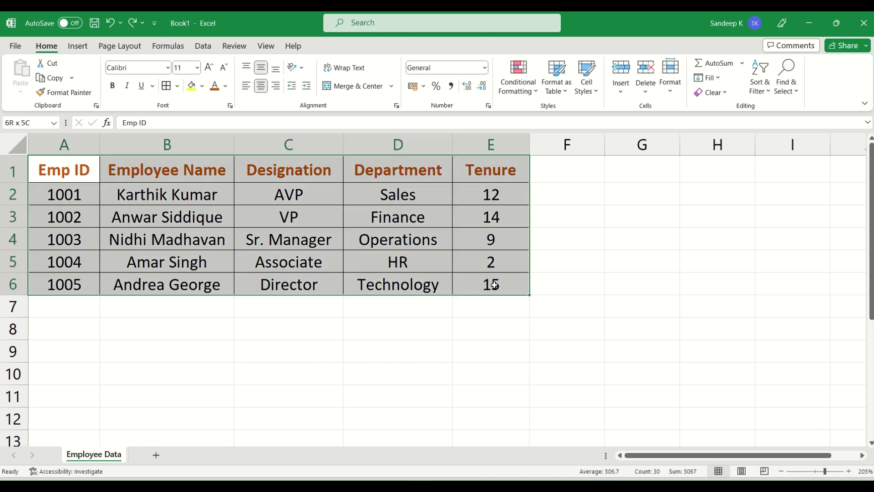
left_click_drag(495, 286, 495, 285)
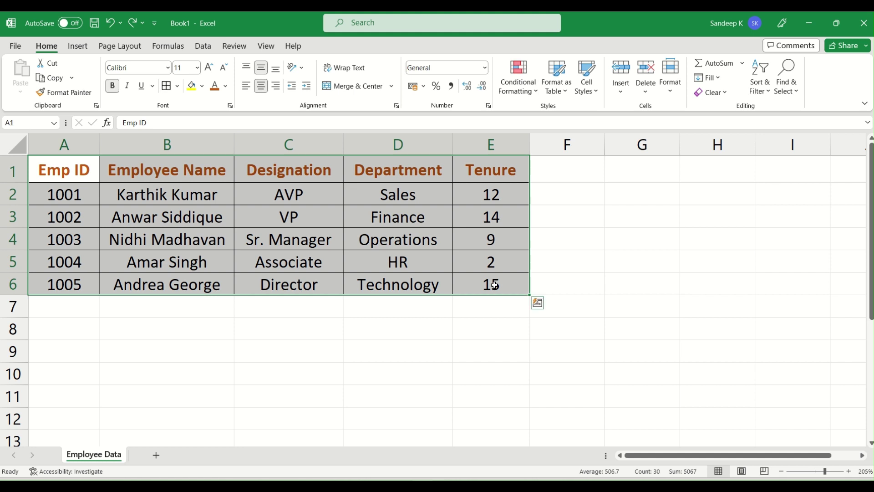
left_click(494, 285)
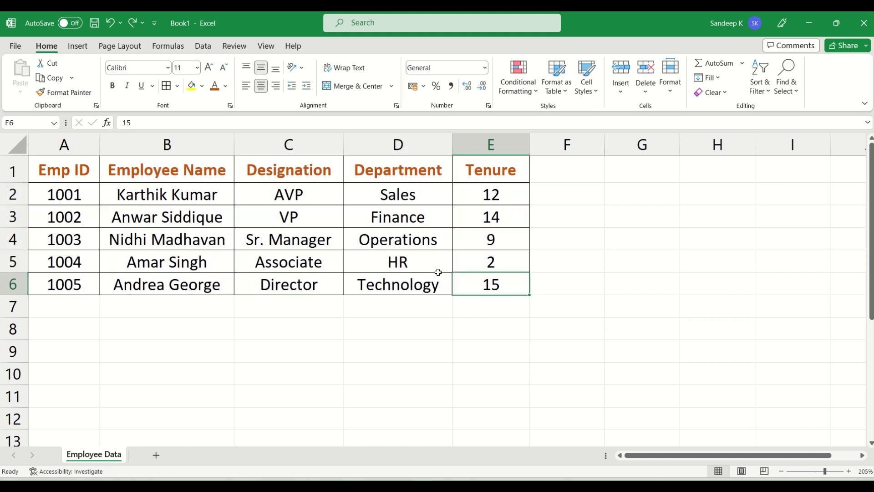
left_click(58, 170)
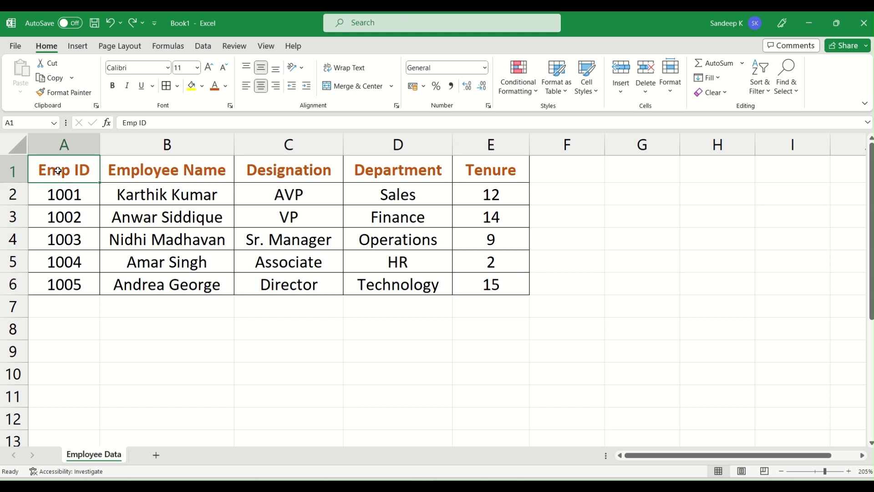
left_click_drag(58, 171, 495, 288)
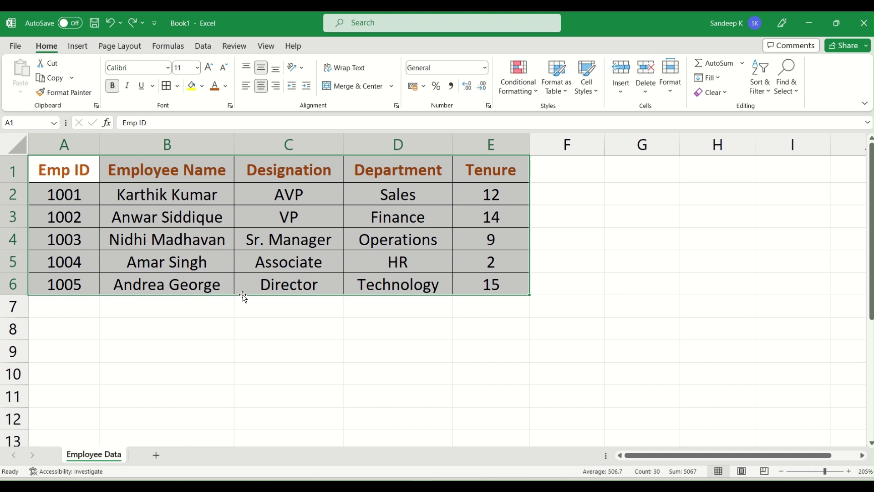
left_click_drag(244, 296, 269, 430)
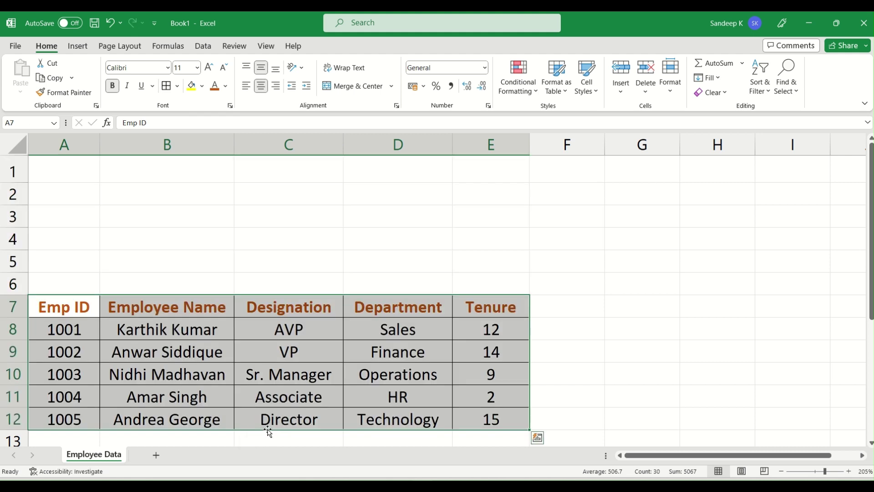
left_click(485, 333)
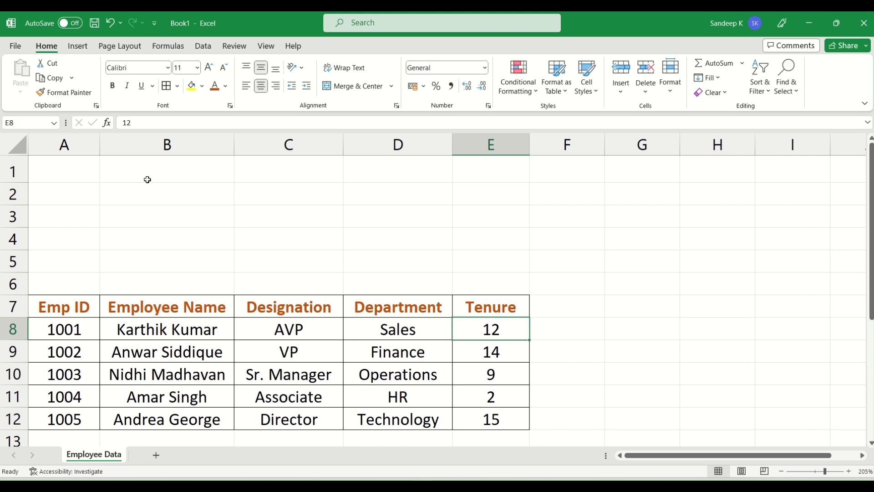
Compare the vacated range A1:E6 with the relocated employee table in A7:E12 by selecting each
left_click_drag(72, 166, 473, 281)
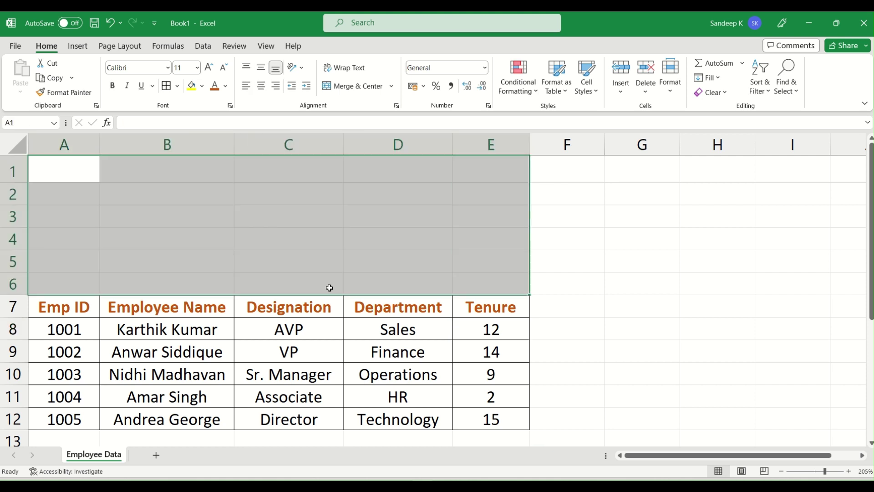
left_click(67, 171)
left_click_drag(68, 306, 476, 421)
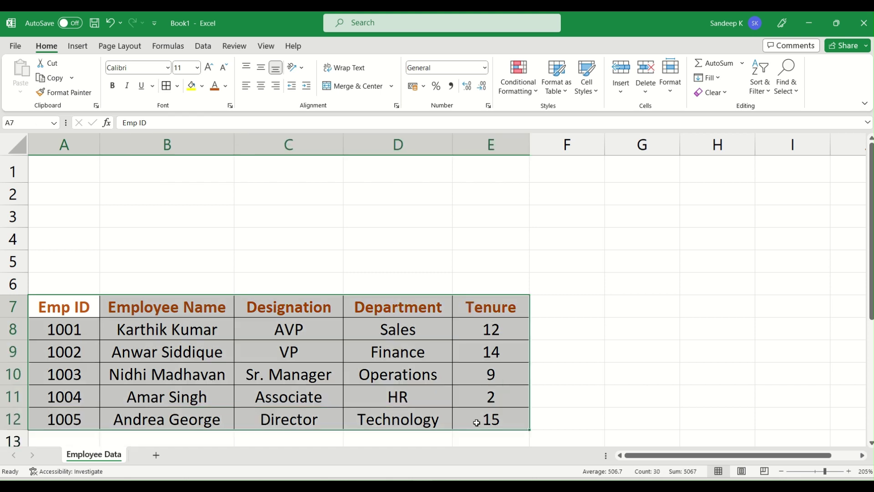
left_click(476, 421)
Undo the move of the employee table and clear the table selection
key("ctrl+z")
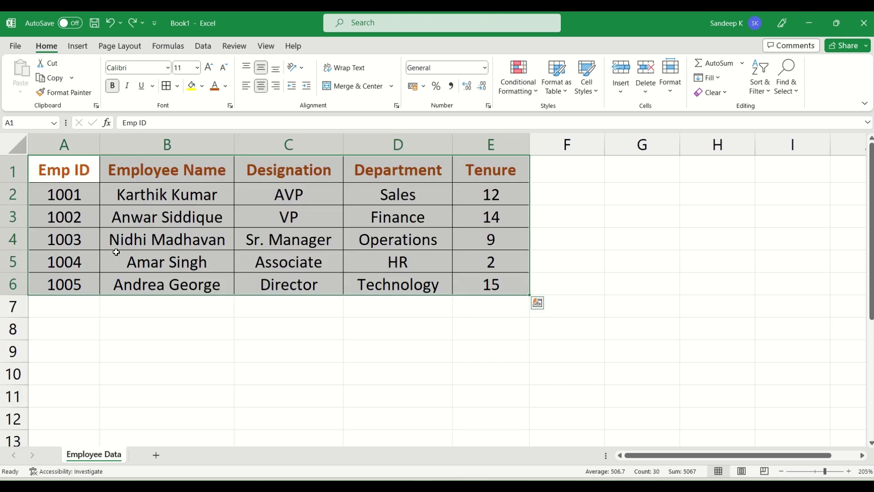
left_click(182, 241)
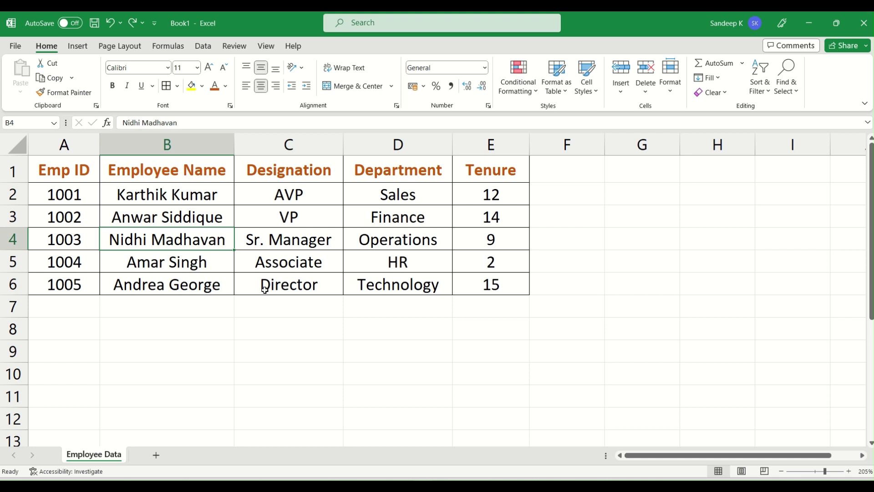
left_click(236, 234)
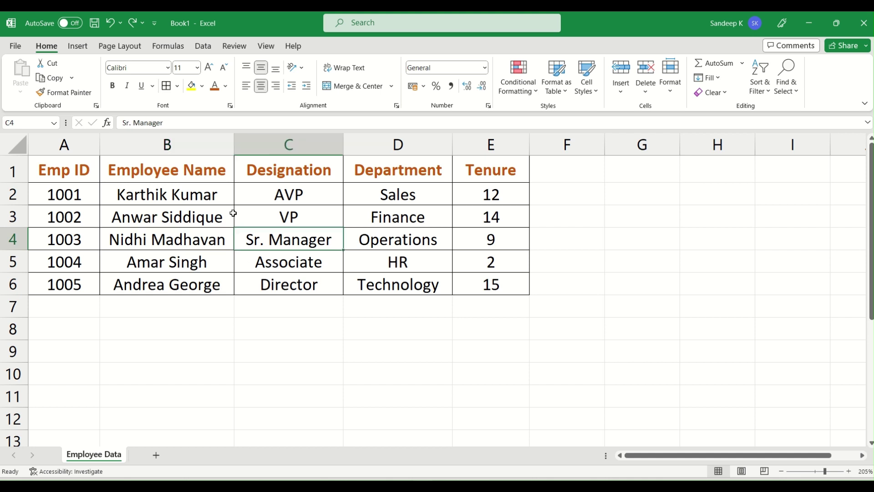
left_click(229, 209)
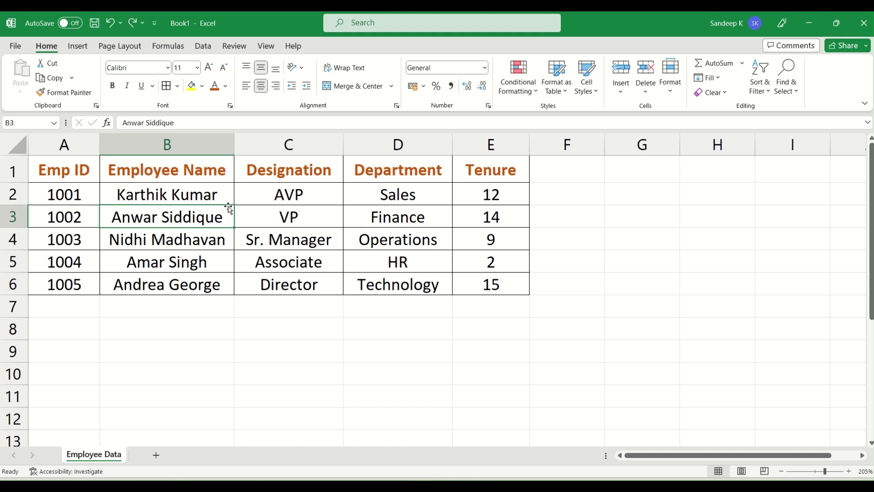
left_click(141, 200)
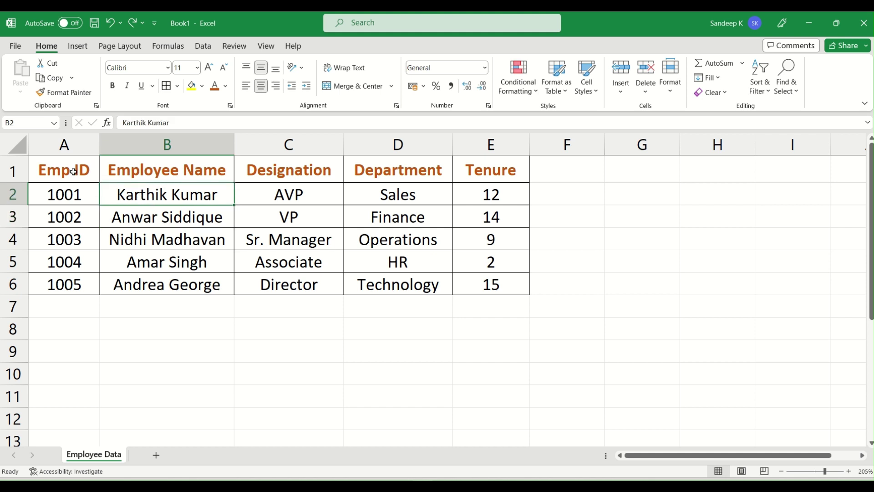
Highlight the Emp ID range A1:A6 and the Employee Name range B1:B6 to examine their vertical layout
left_click_drag(73, 170, 75, 297)
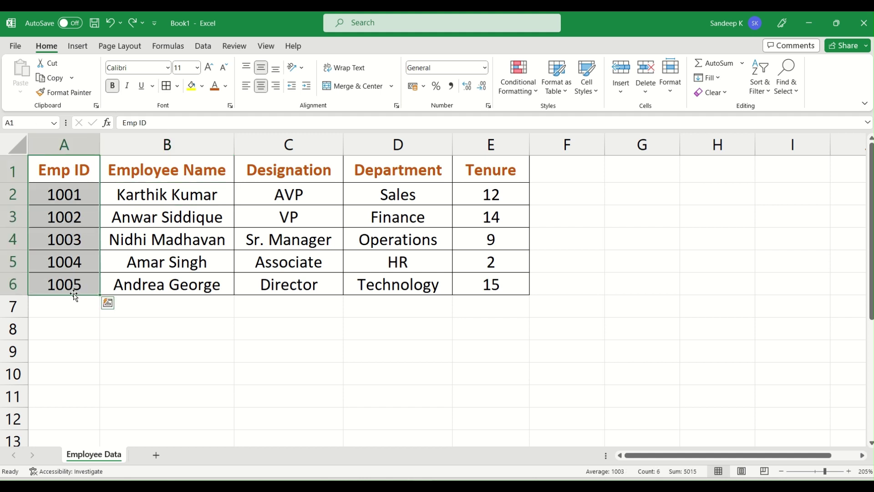
left_click(92, 241)
left_click_drag(166, 169, 167, 282)
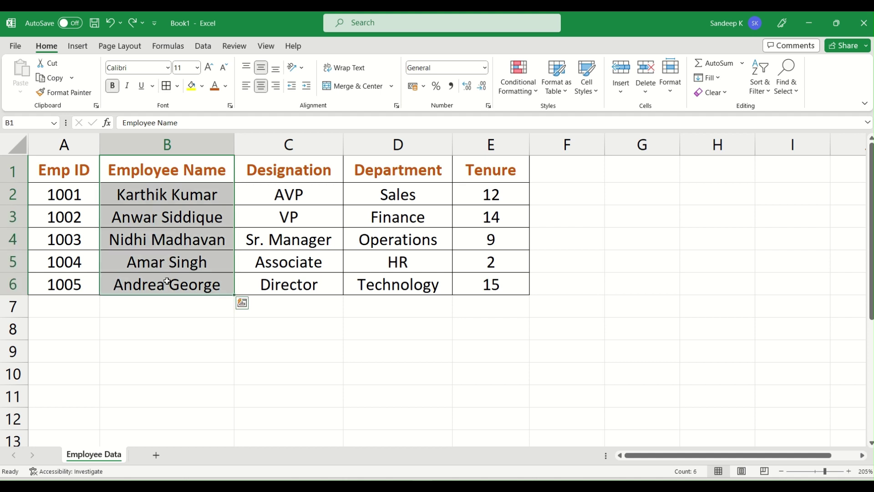
key("ctrl+q")
left_click(167, 281)
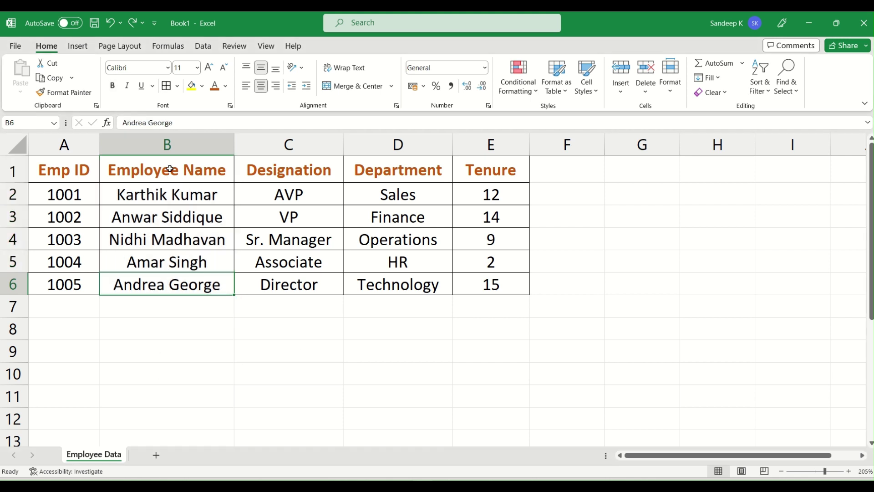
Copy the Employee Name range B1:B6 and paste it transposed as a row starting at cell B8
left_click_drag(167, 168, 167, 284)
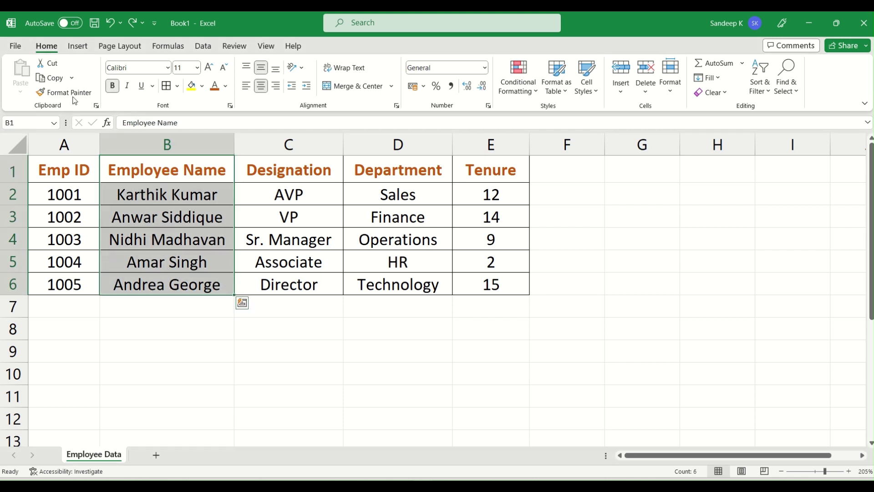
left_click(47, 79)
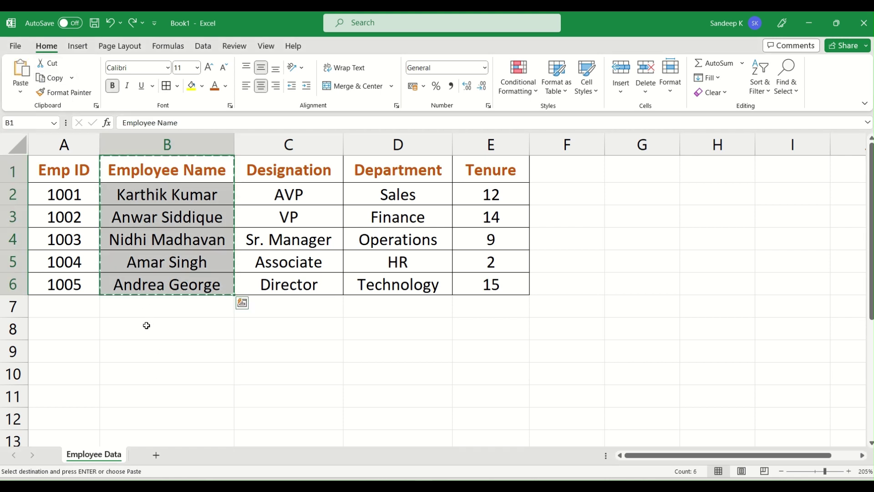
left_click(124, 333)
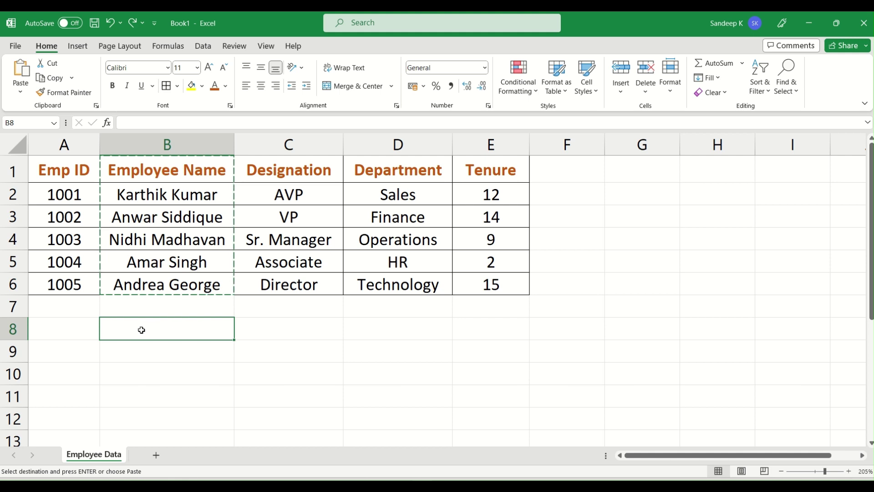
right_click(142, 330)
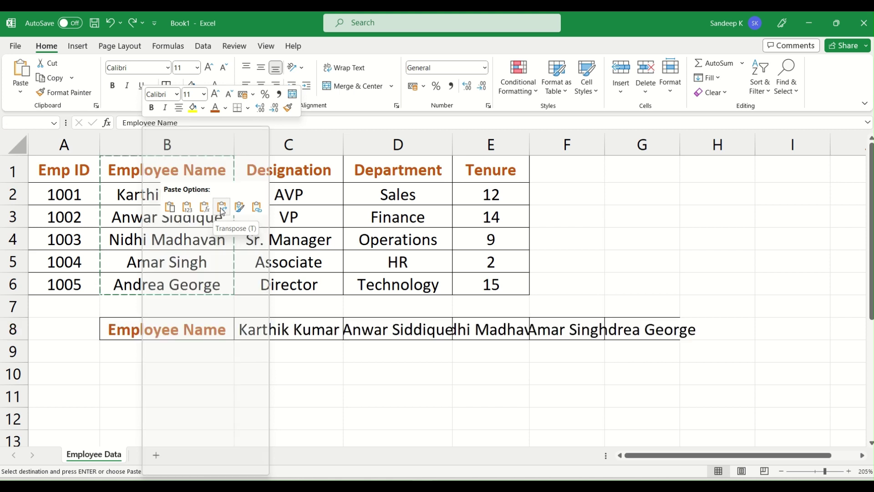
left_click(223, 208)
left_click(294, 364)
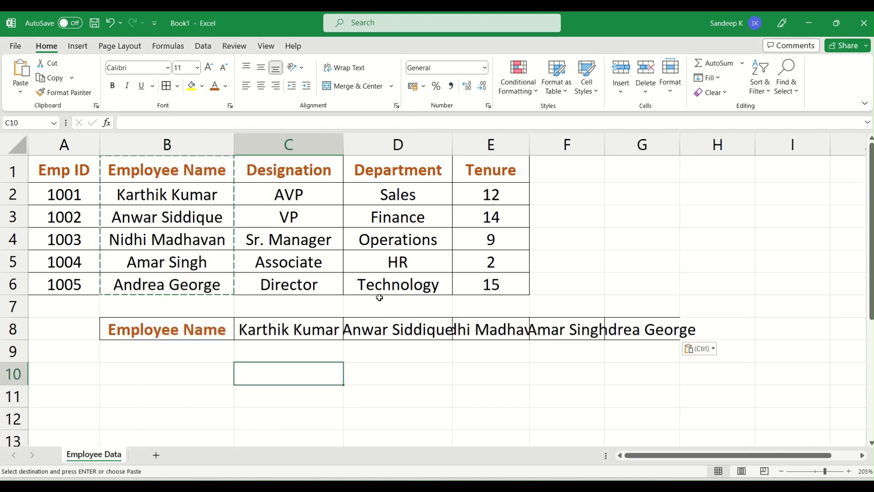
Compare the transposed row starting at B8 with the original Employee Name column by selecting each
left_click_drag(203, 335, 583, 329)
left_click(583, 329)
left_click(152, 157)
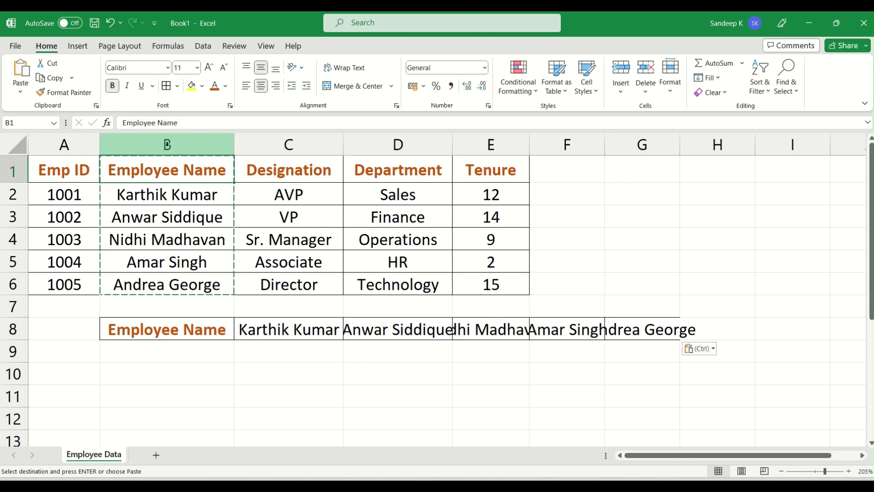
key("ctrl+space")
left_click(166, 175)
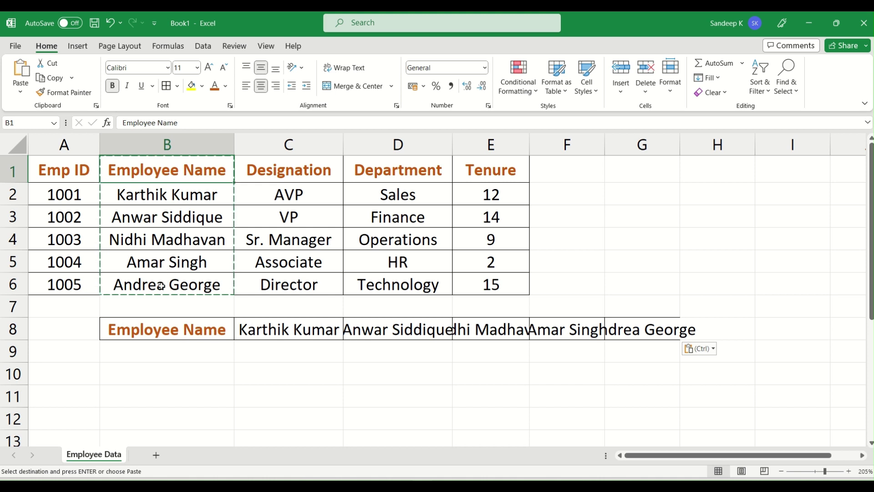
left_click_drag(152, 329, 687, 328)
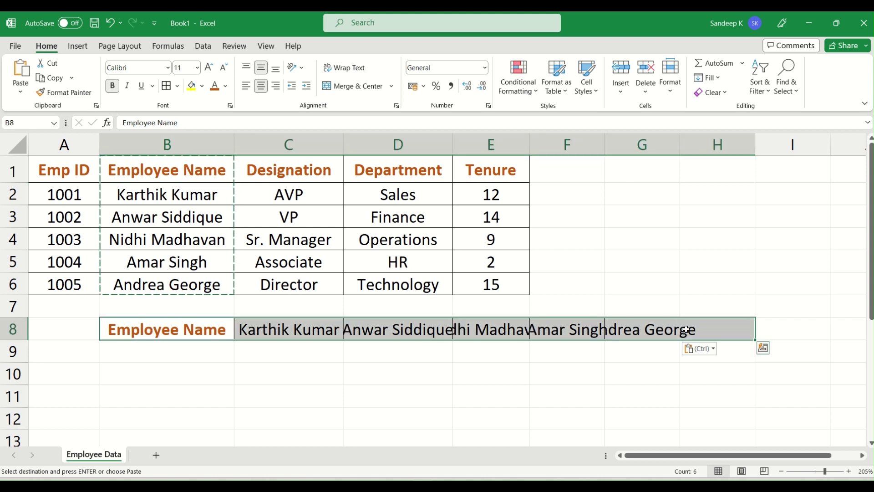
Auto-fit the widths of columns F, G and E to the transposed employee names in row 8
left_click(664, 328)
double_click(606, 144)
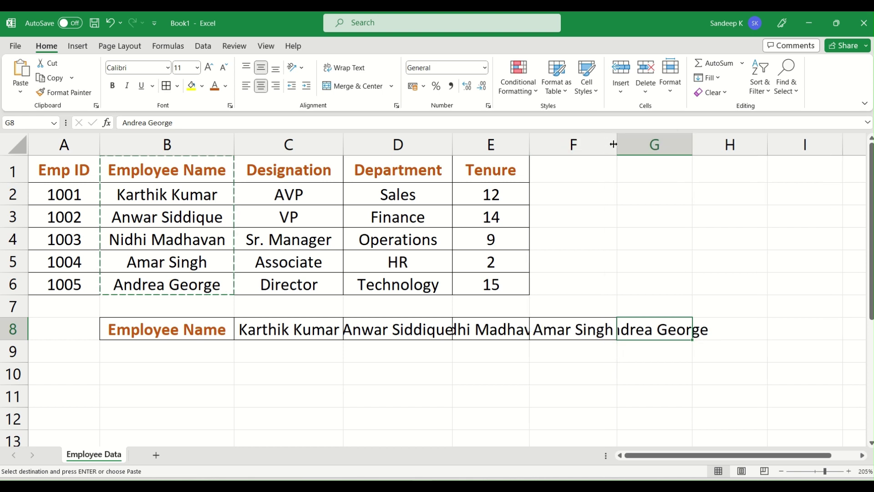
double_click(693, 144)
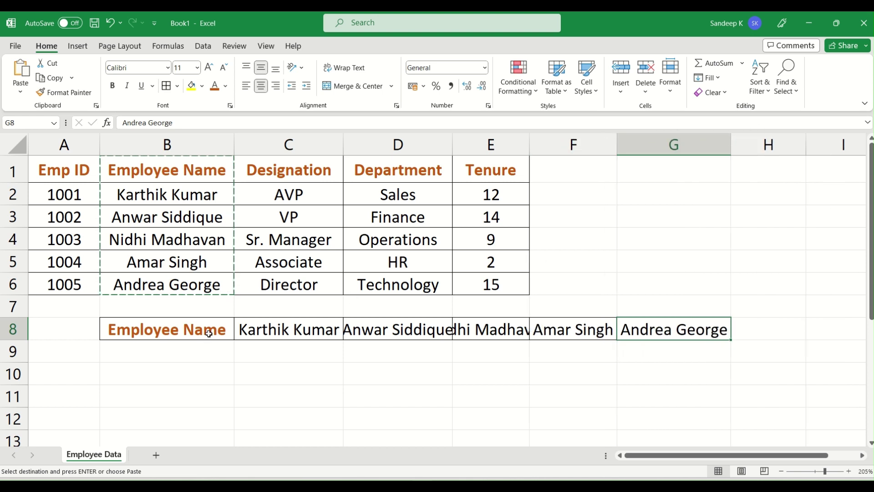
left_click_drag(209, 335, 683, 329)
double_click(528, 142)
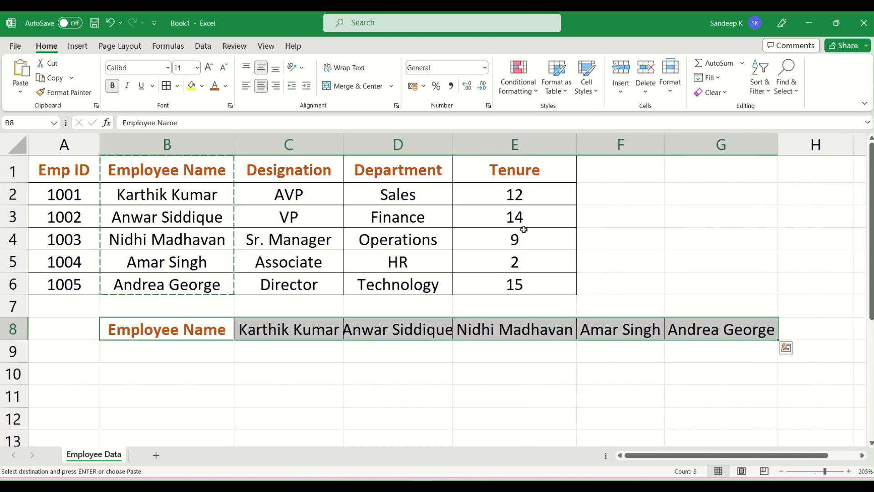
Examine the transposed names across B8:G8 to check the horizontal layout
left_click(518, 313)
left_click_drag(195, 331, 712, 326)
left_click(184, 325)
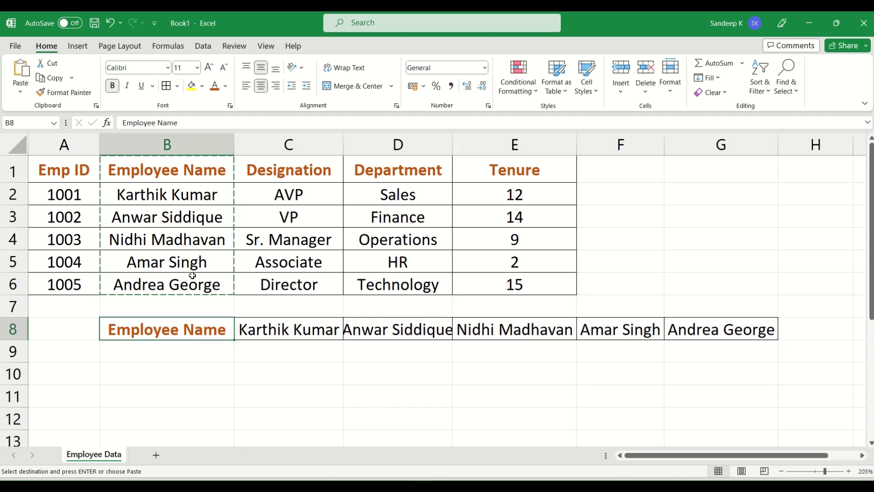
left_click(380, 341)
left_click(208, 327)
Copy the header row A1:E1 and paste it transposed as a column starting at cell B10
left_click_drag(47, 165, 509, 166)
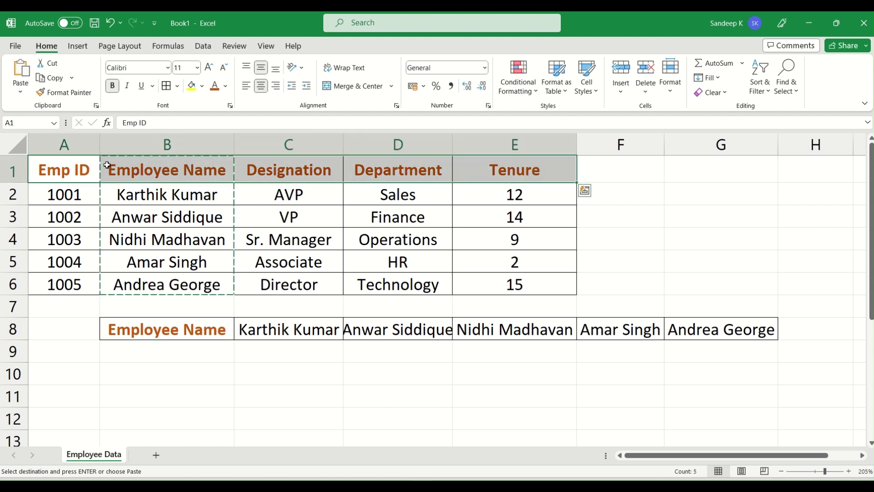
key("ctrl+c")
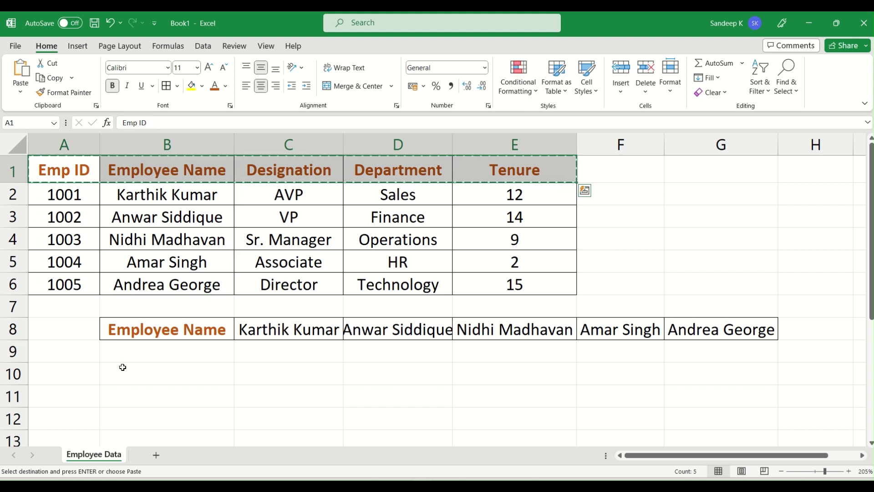
left_click(141, 367)
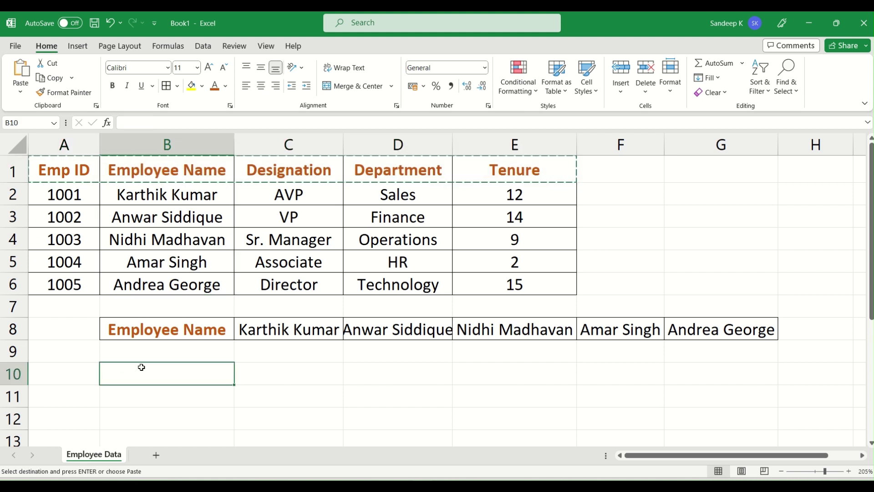
scroll(142, 366, "down", 2)
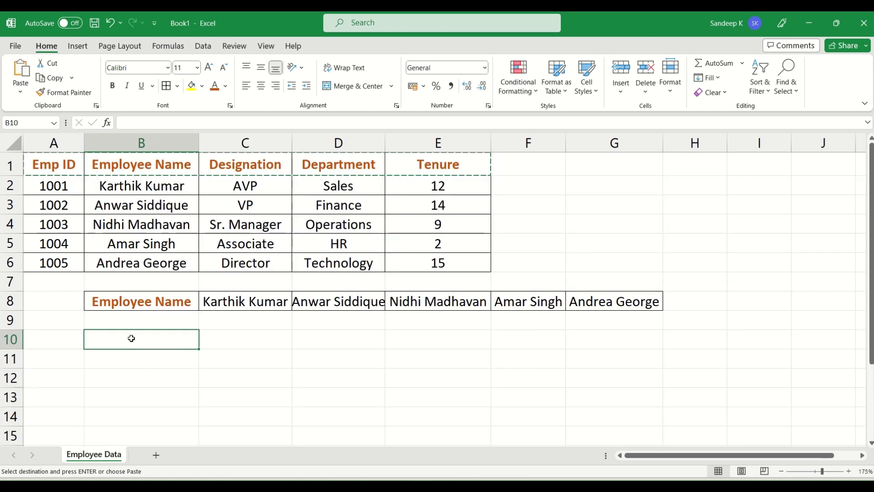
right_click(131, 338)
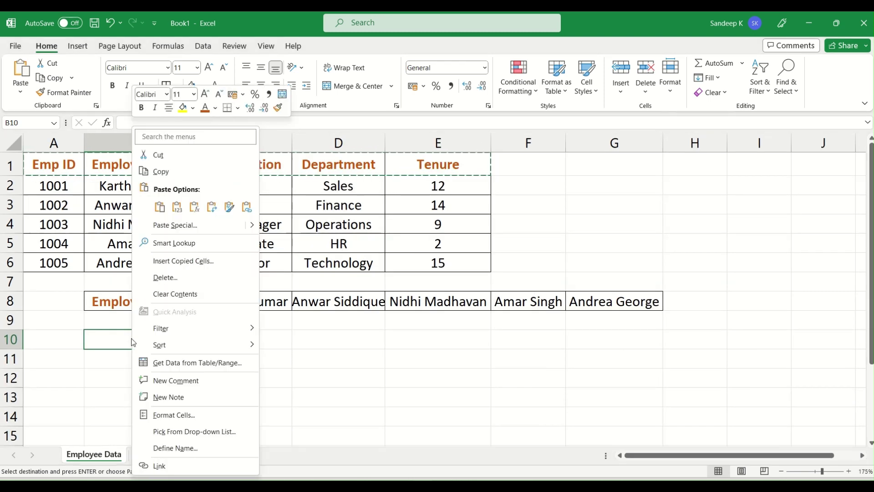
left_click(209, 205)
left_click(215, 345)
Compare the transposed headers in B10:B14 with the original header row A1:E1 by selecting each
left_click_drag(165, 341, 172, 417)
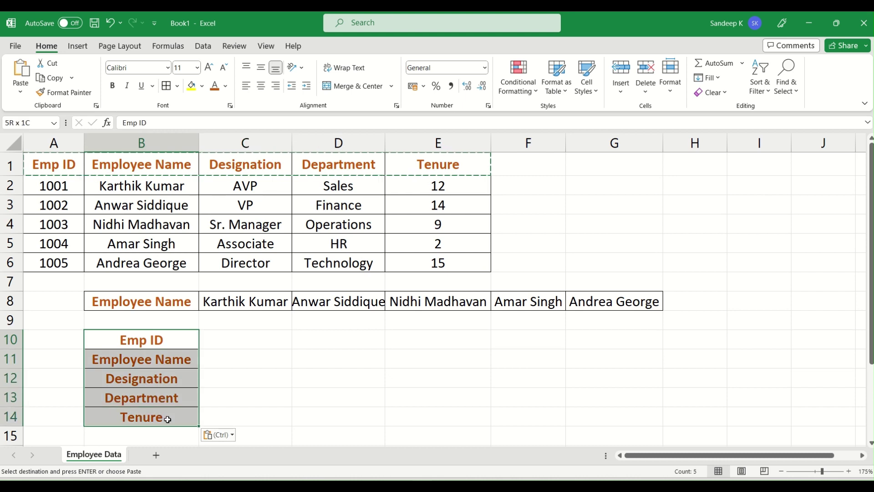
left_click(149, 340)
left_click_drag(69, 165, 431, 163)
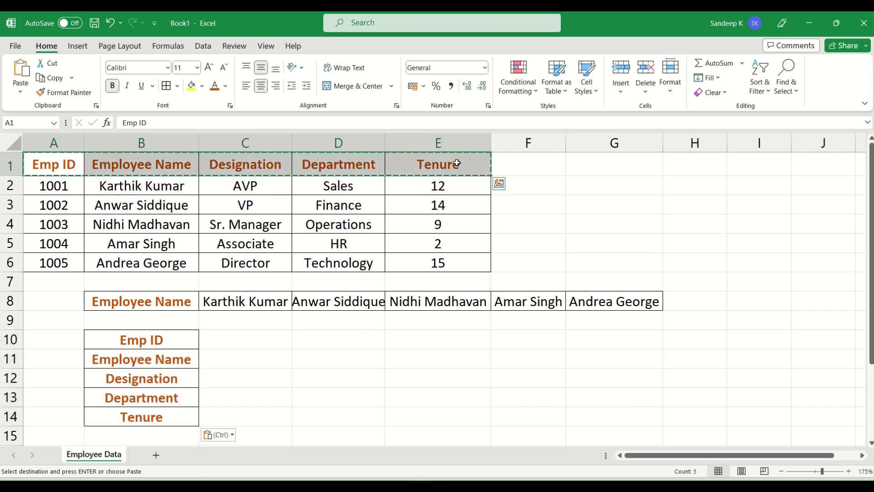
left_click_drag(156, 341, 156, 417)
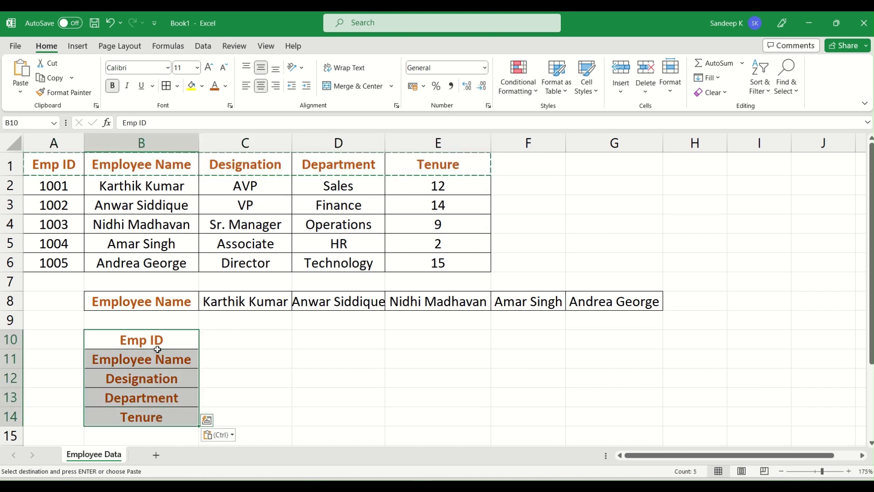
left_click(158, 365)
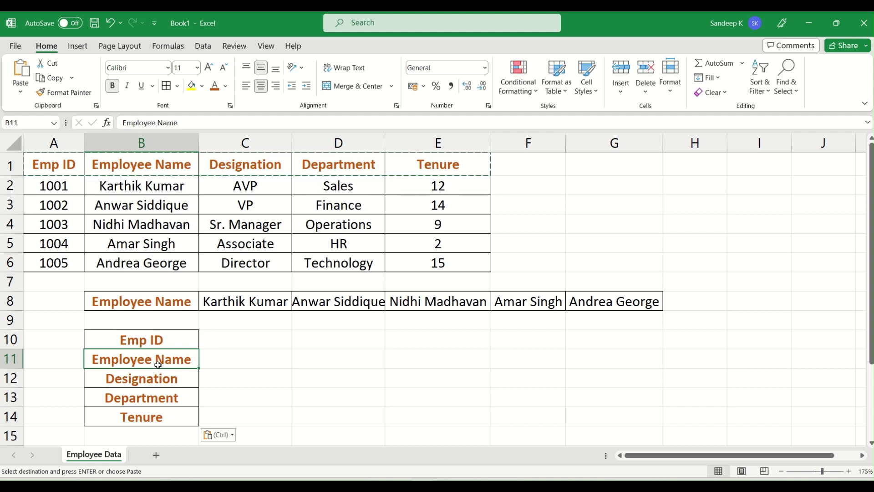
Look through the available paste options without applying any of them
left_click(326, 351)
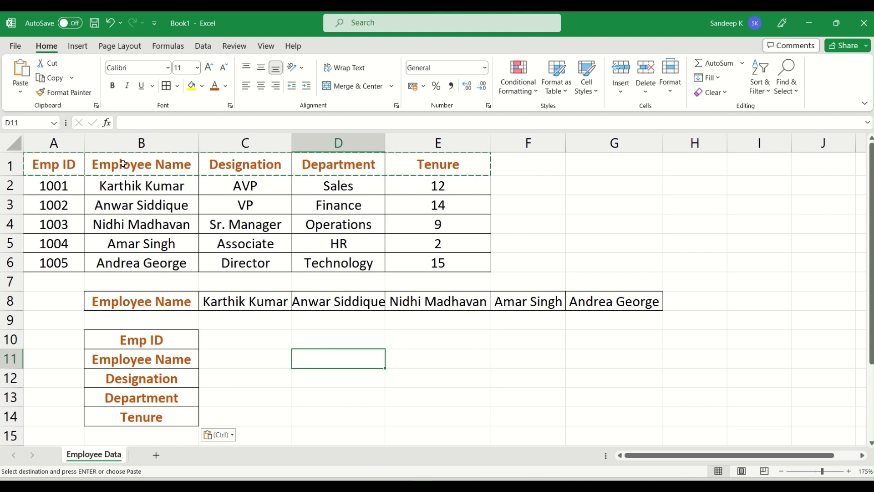
left_click(25, 89)
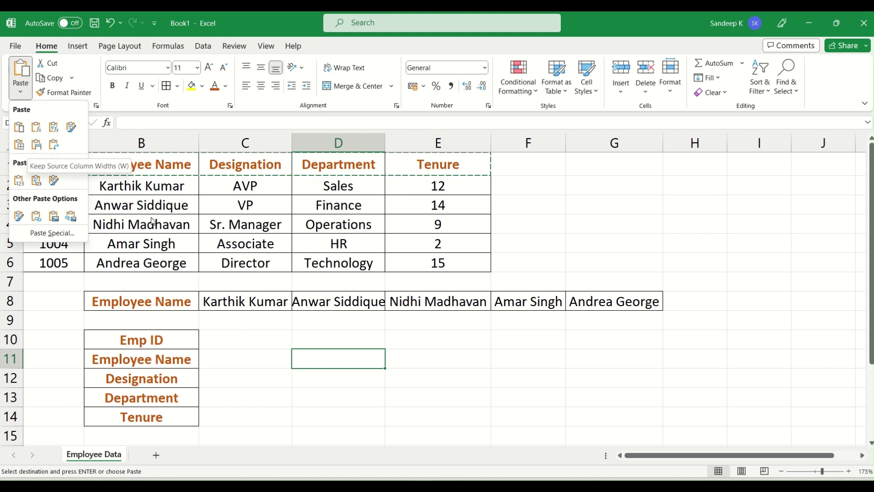
left_click(354, 314)
left_click(236, 331)
left_click(246, 244)
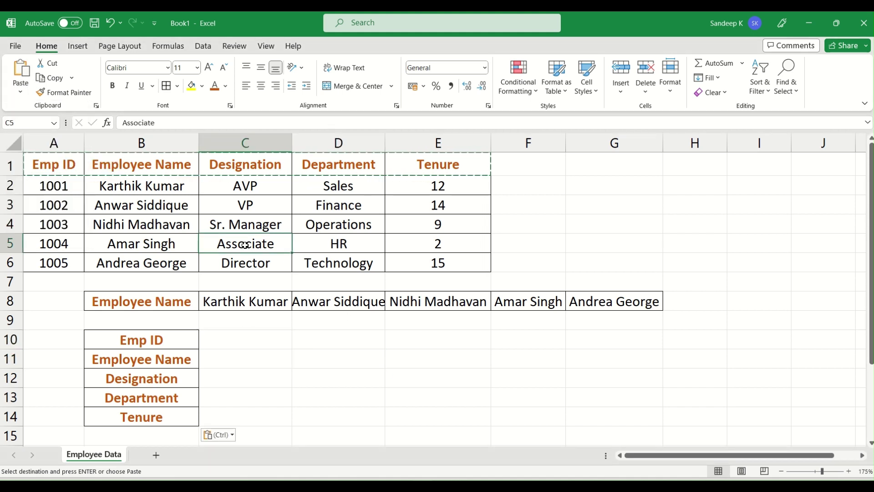
Delete rows 8 to 14, which hold the transposed names and headers
left_click(473, 275)
left_click_drag(30, 296, 540, 410)
left_click_drag(8, 300, 5, 416)
right_click(5, 417)
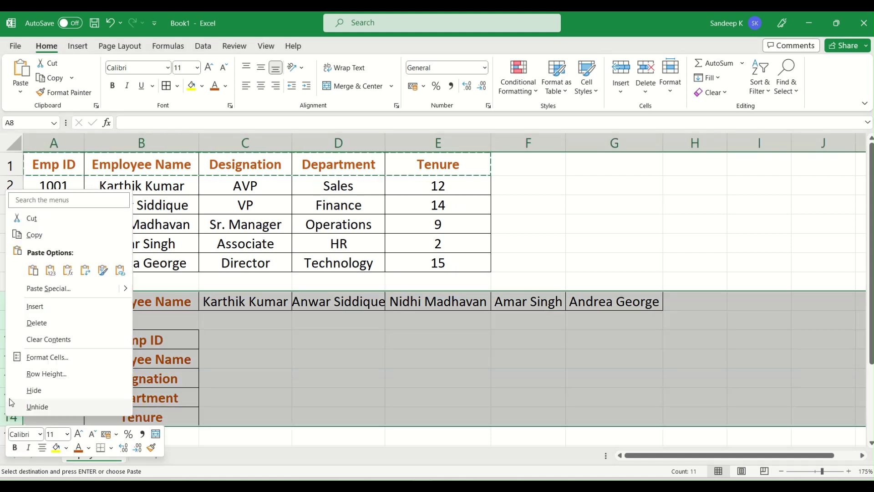
left_click(65, 325)
left_click(289, 336)
scroll(296, 334, "up", 2, "ctrl")
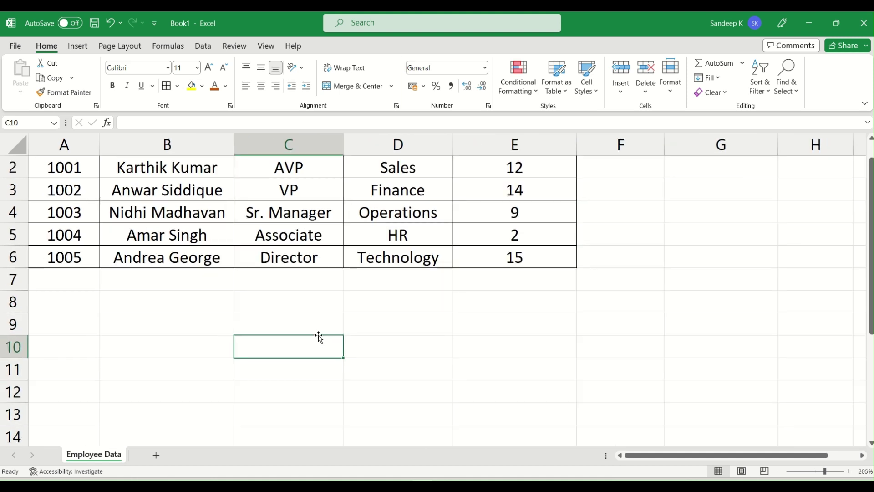
Enter the formula =SUM(E2:E6) in cell E7 to total the Tenure column
left_click(600, 214)
left_click(516, 307)
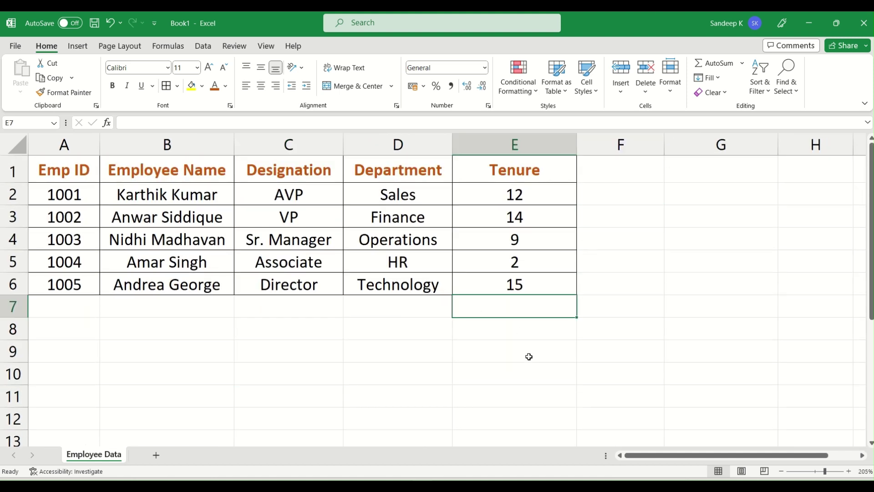
type("=sum")
key("Tab")
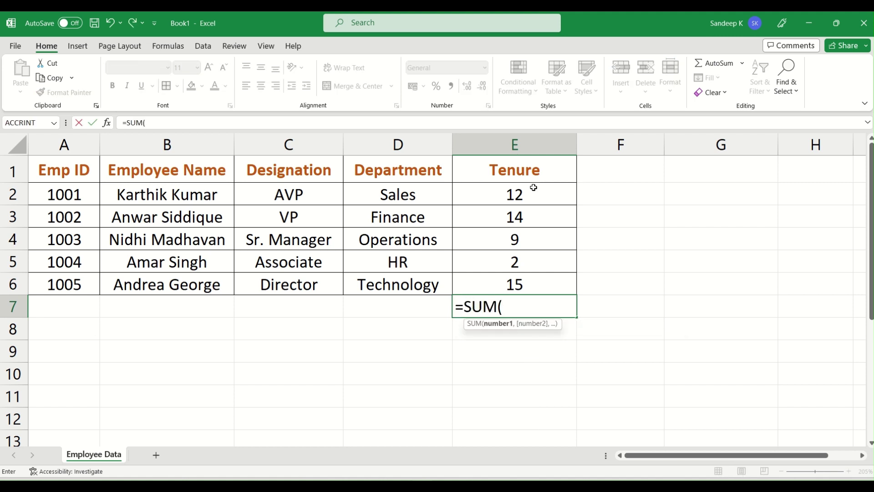
left_click_drag(519, 187, 528, 281)
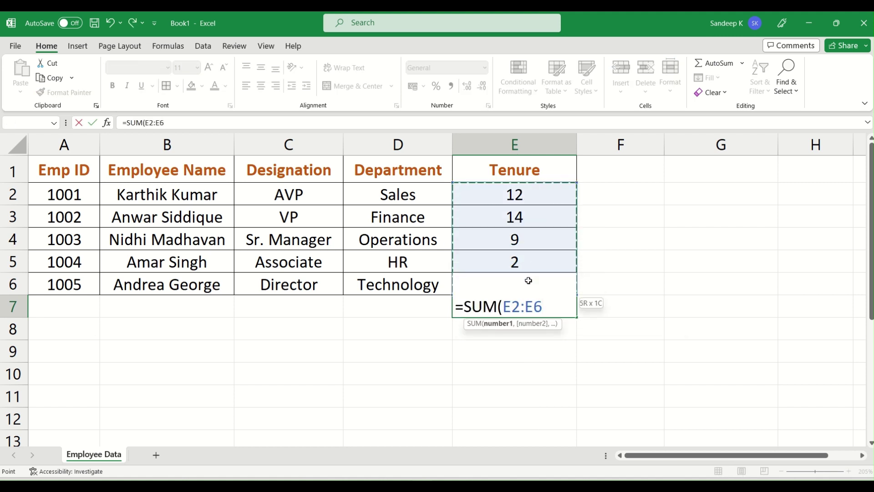
type(")")
key("Return")
Cut the SUM formula from E7 and paste it into E9
left_click(528, 306)
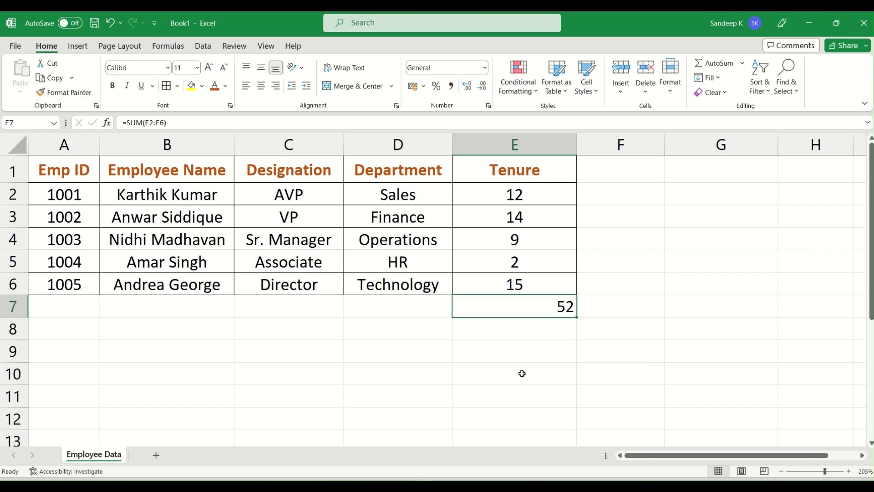
key("ctrl+c")
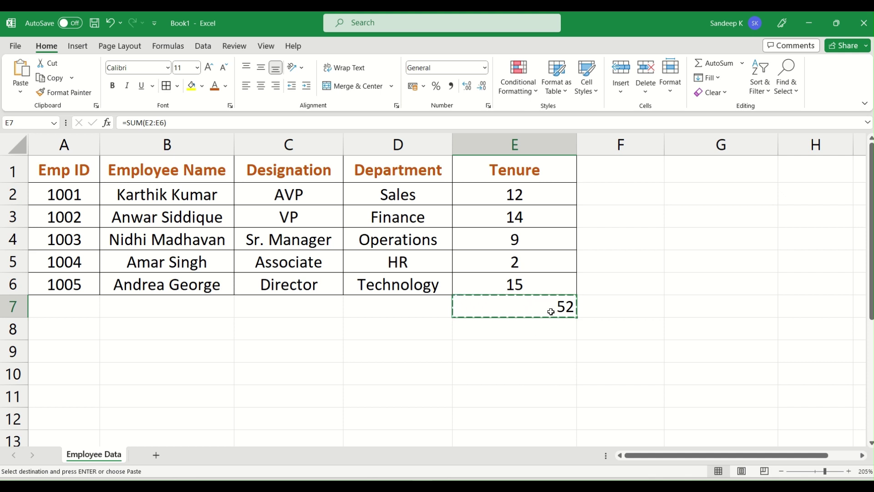
left_click(525, 351)
key("Return")
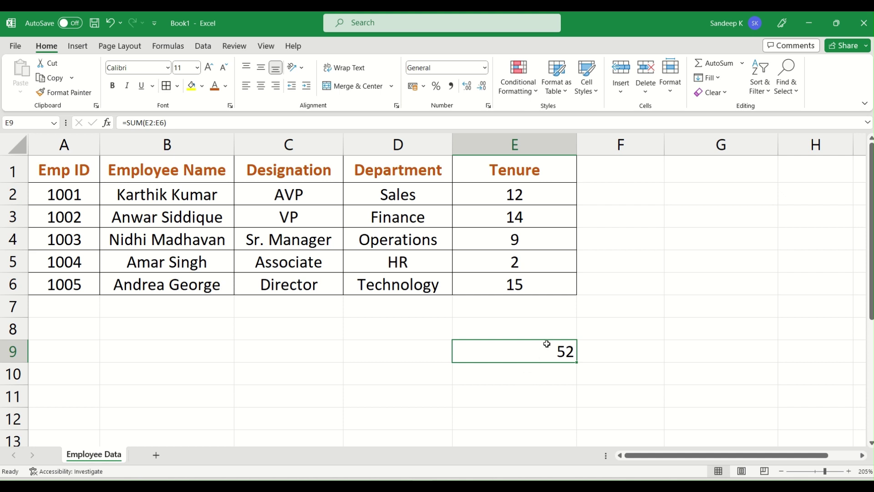
Check the vacated cell E7 and the formula in E9, and return the formula to E7
left_click(548, 310)
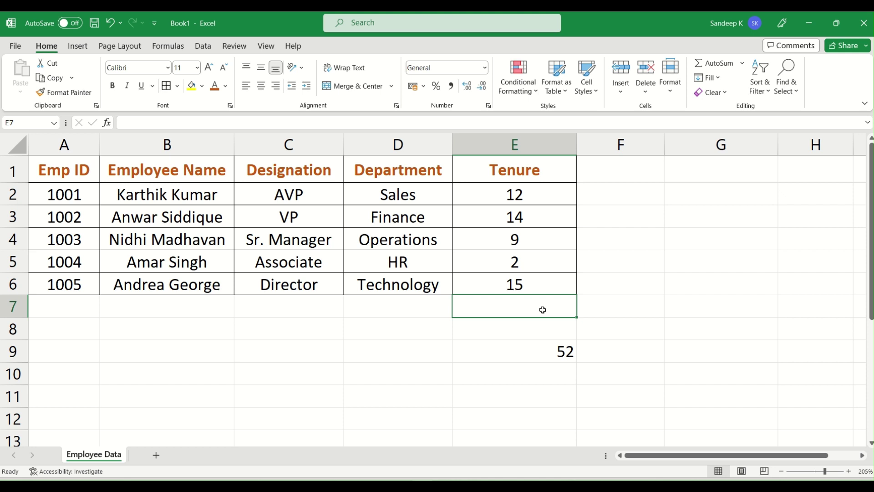
left_click(545, 355)
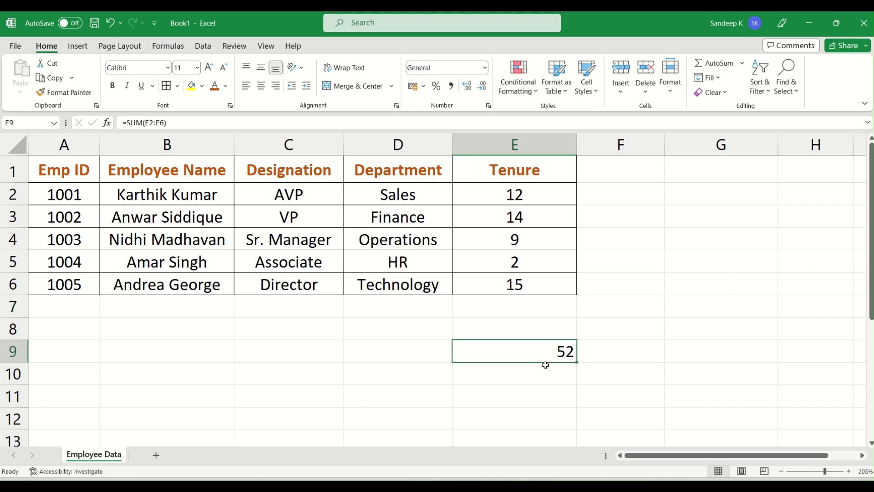
left_click_drag(545, 365, 543, 305)
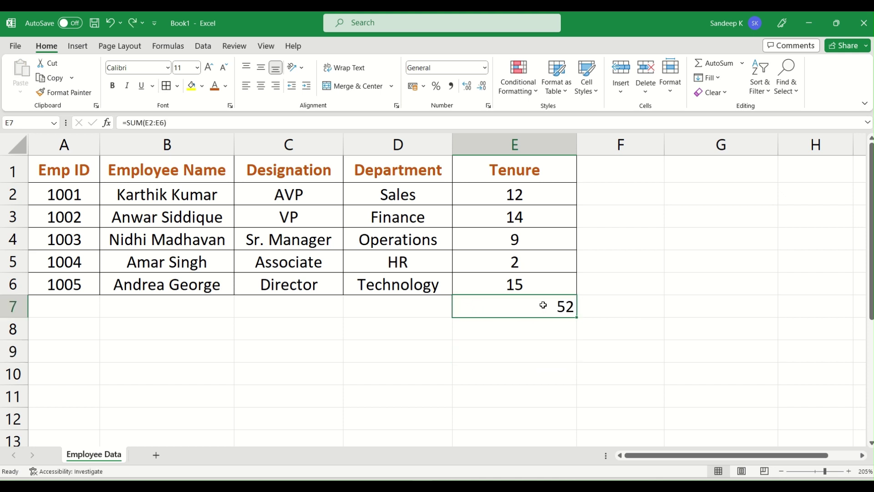
Copy the SUM formula from E7, paste it into F7 and clear the copy marquee
key("ctrl+c")
left_click(642, 311)
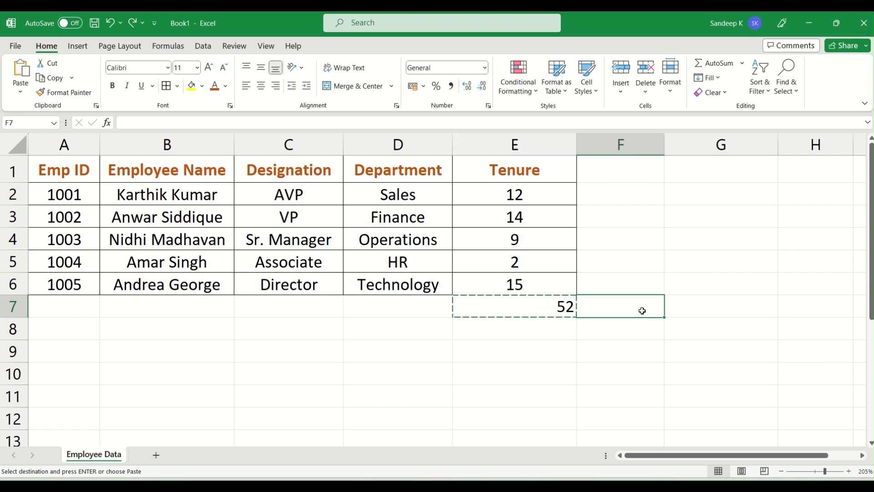
key("ctrl+v")
left_click(644, 345)
key("Escape")
Inspect the pasted formula in F7 and the cells above it in column F that it refers to
left_click(629, 308)
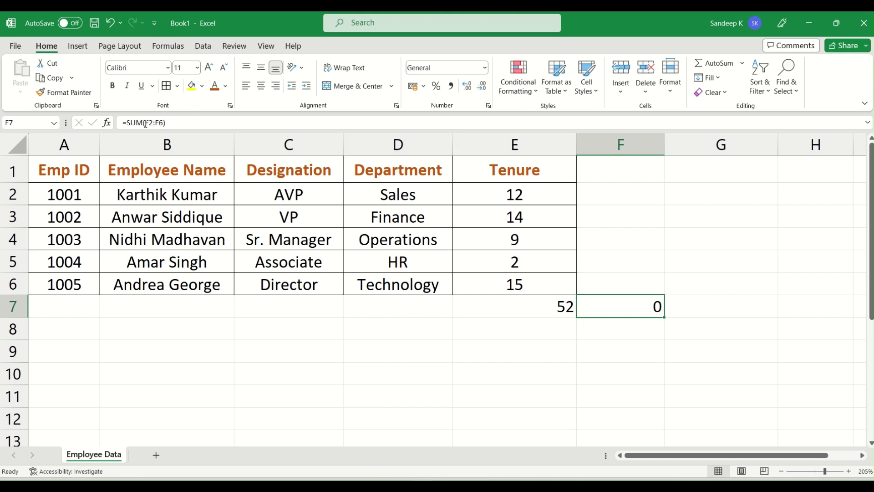
mouse_move(638, 188)
left_mouse_down()
mouse_move(638, 294)
mouse_move(636, 194)
left_mouse_up()
left_click(637, 201)
left_click(635, 257)
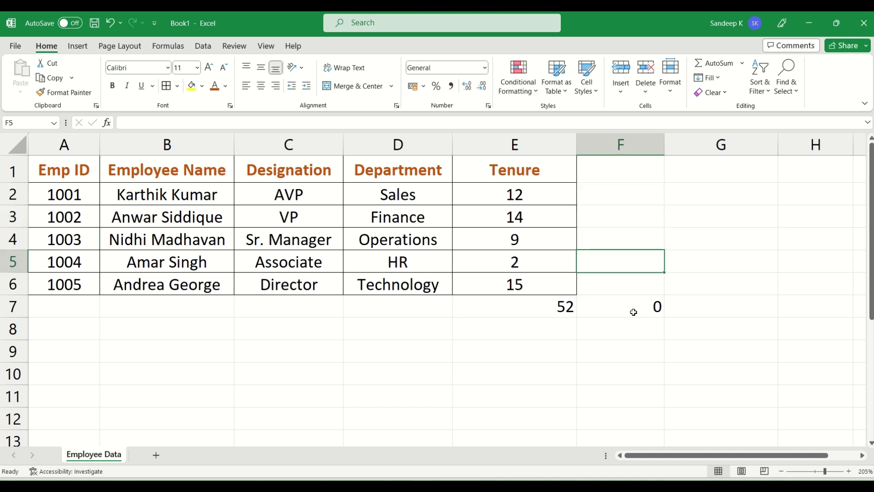
Delete the pasted formula from F7 and reselect the original total in E7
left_click(632, 308)
key("Delete")
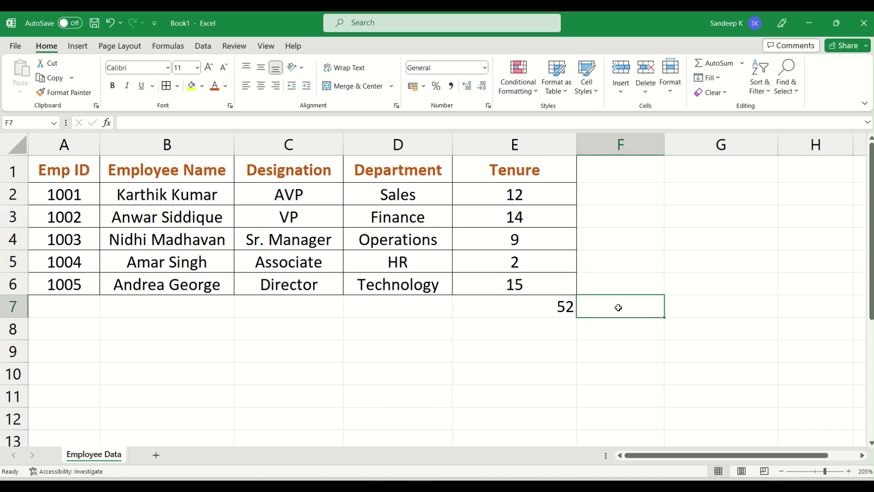
left_click(564, 310)
left_click(646, 308)
left_click(537, 304)
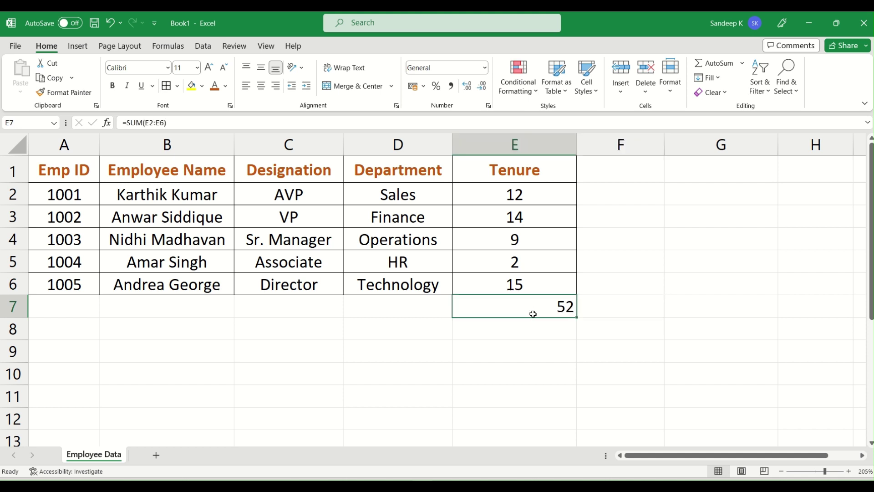
Copy the SUM total from E7 and paste only its value, without the formula, into F7
key("ctrl+c")
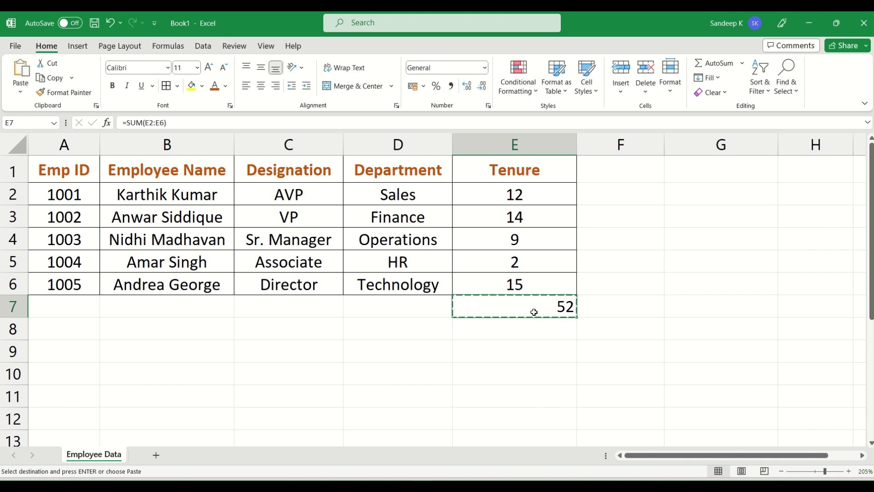
left_click(625, 308)
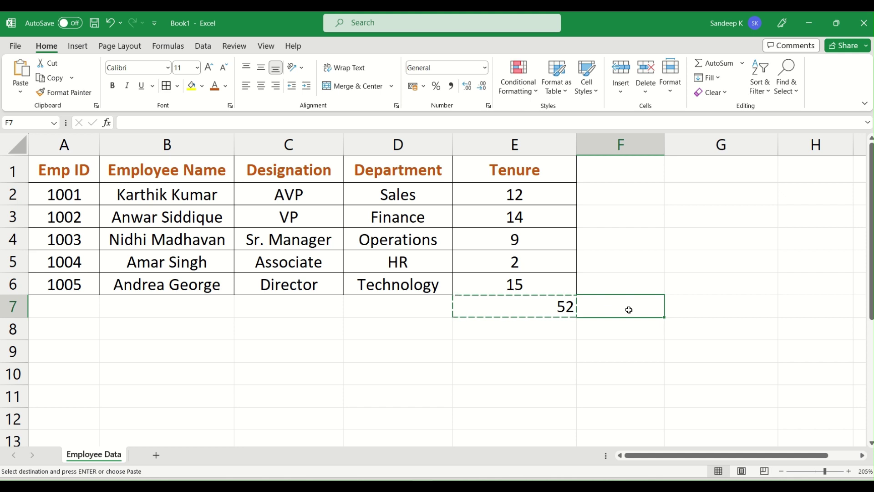
left_click(23, 94)
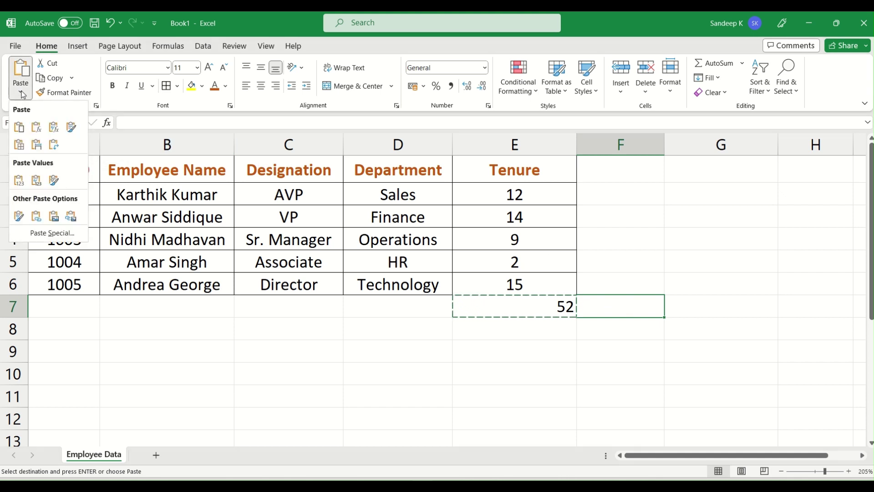
left_click(18, 181)
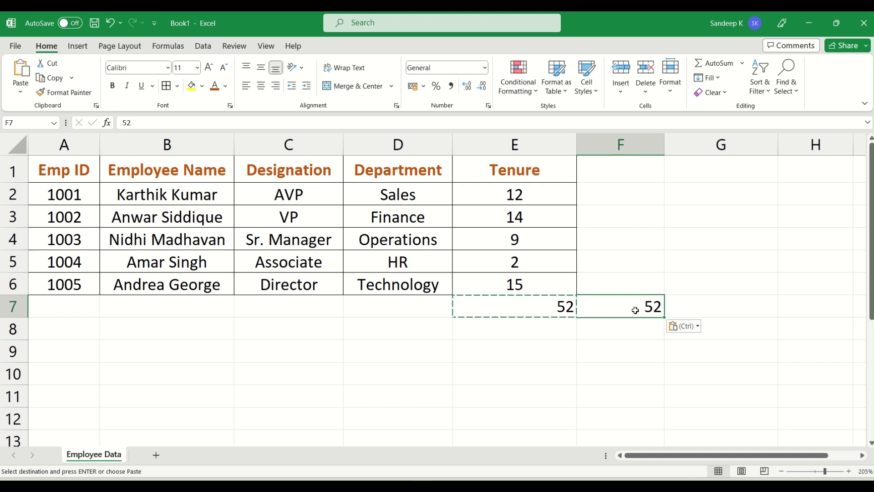
left_click(611, 331)
left_click(613, 314)
Undo the values-only paste in F7 and paste the copied SUM formula there with a regular paste for comparison
key("ctrl+z")
key("ctrl+v")
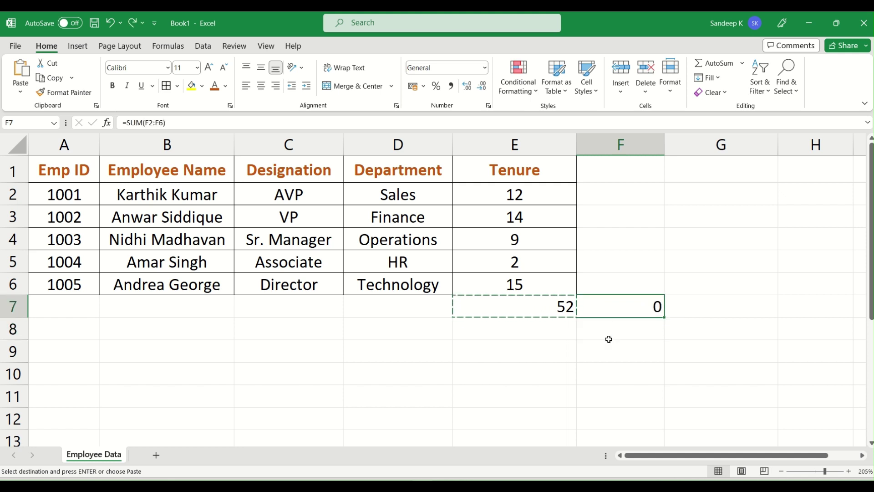
left_click(609, 337)
Undo the formula paste in F7, clear the copy marquee around E7 and select the empty cell C7
key("ctrl+z")
left_click(605, 337)
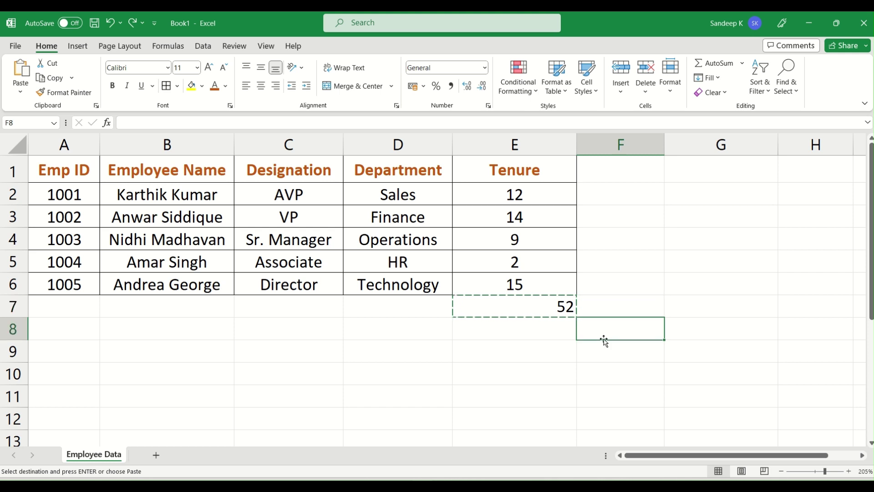
key("Escape")
left_click(247, 314)
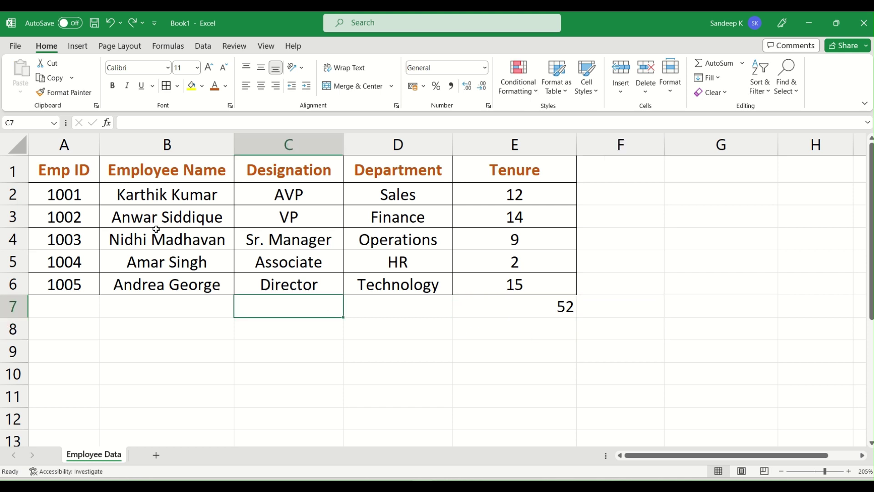